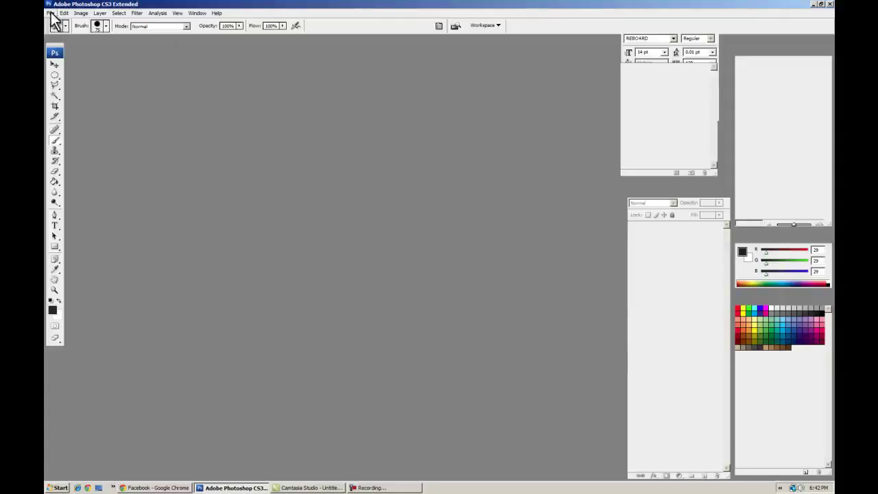
# Step: Create a new Film & Video document at HDTV 1080p/29.97 (1920×1080)
pyautogui.click(118, 14)
pyautogui.moveTo(60, 13)
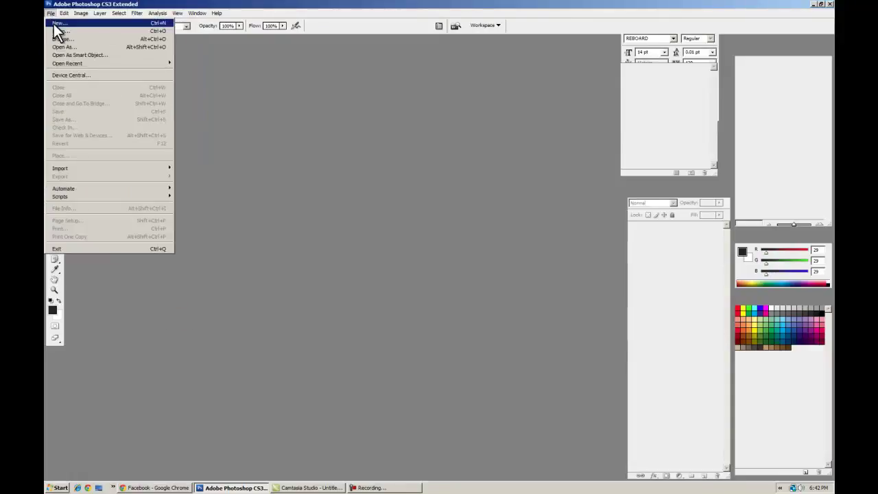
pyautogui.click(55, 23)
pyautogui.moveTo(321, 122); pyautogui.dragTo(306, 120)
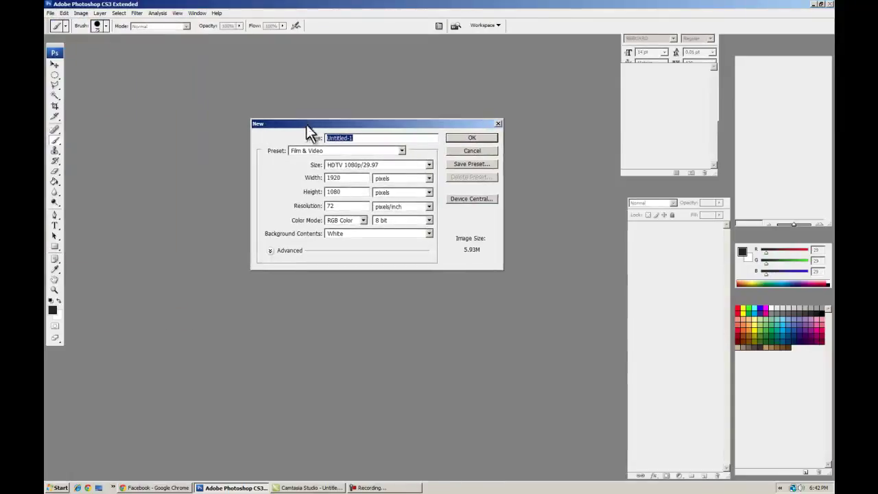
pyautogui.click(304, 151)
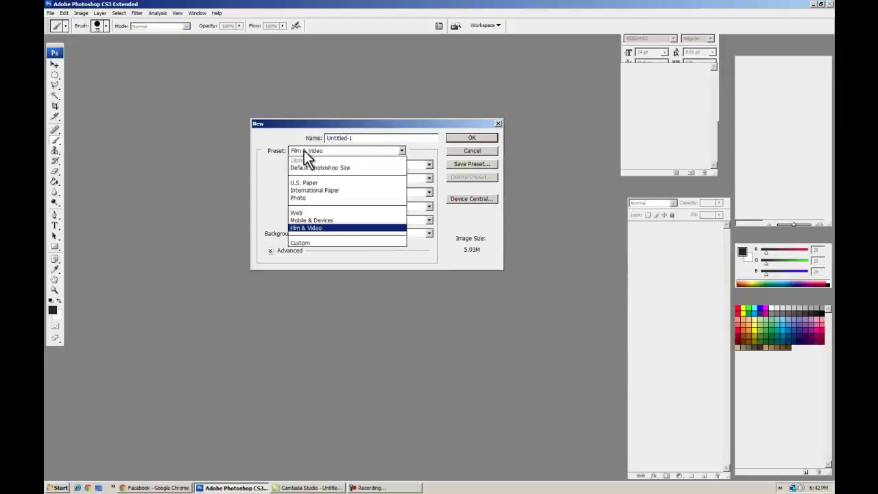
pyautogui.click(311, 226)
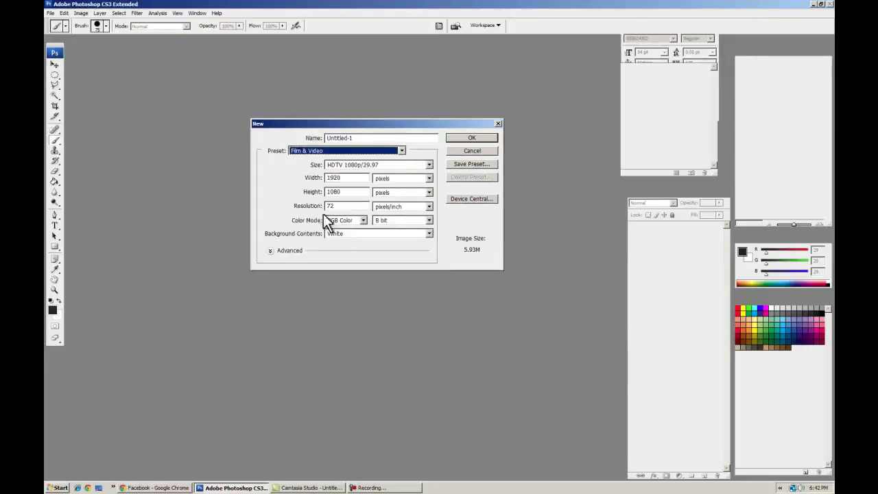
pyautogui.click(429, 166)
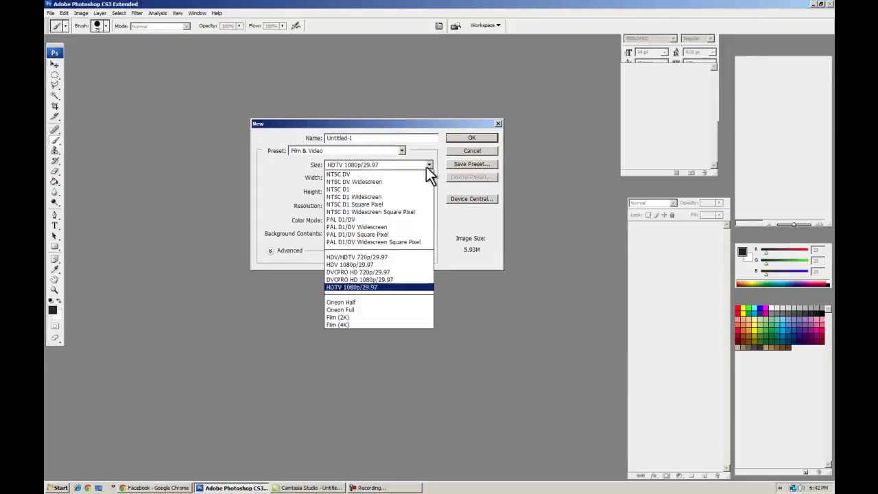
pyautogui.click(384, 286)
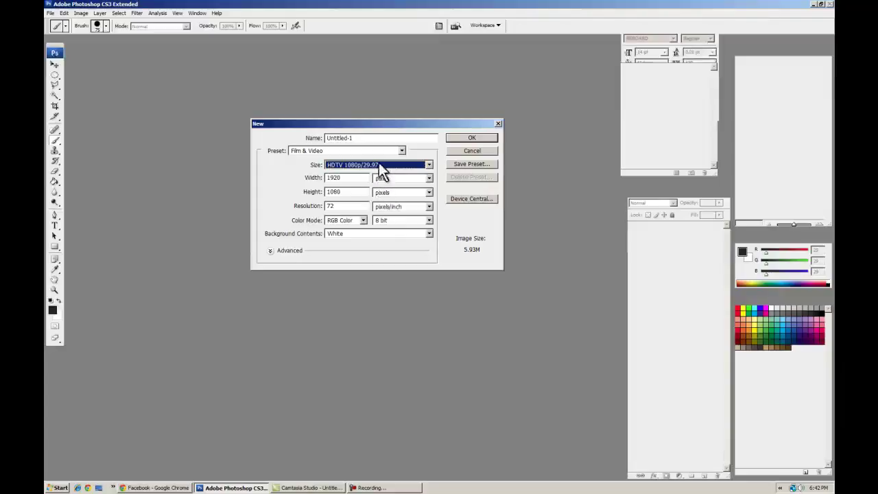
pyautogui.click(456, 137)
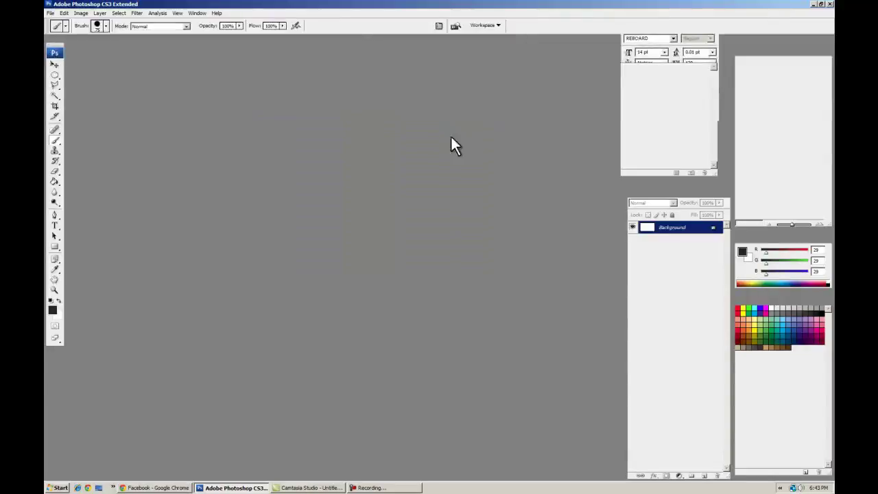
# Step: Turn off View Extras to hide the guides and enlarge the document window
pyautogui.moveTo(271, 47); pyautogui.dragTo(302, 81)
pyautogui.click(178, 13)
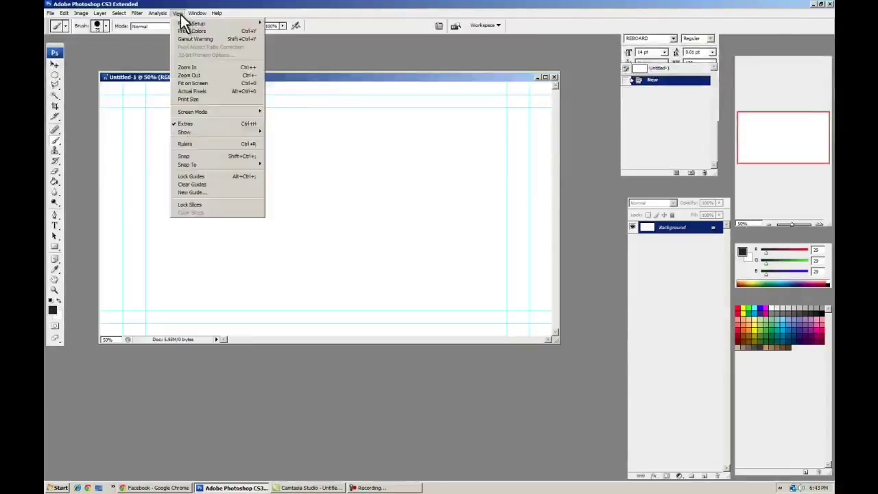
pyautogui.click(196, 123)
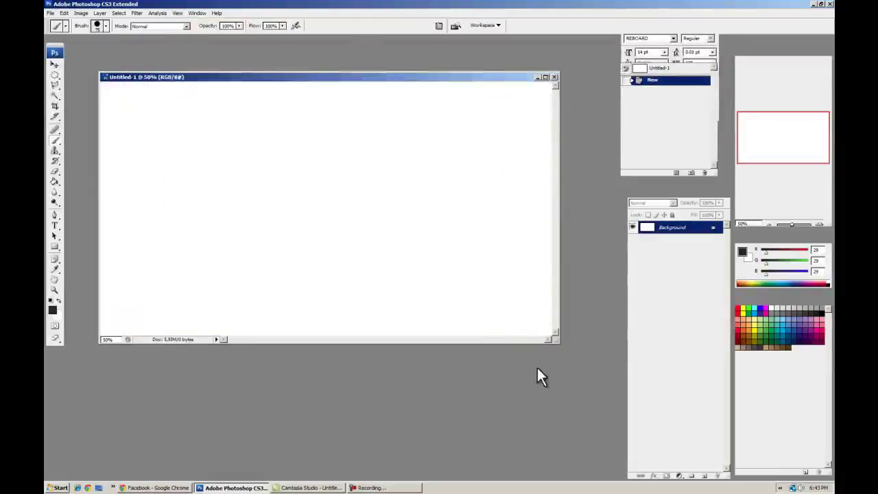
pyautogui.moveTo(561, 344); pyautogui.dragTo(595, 376)
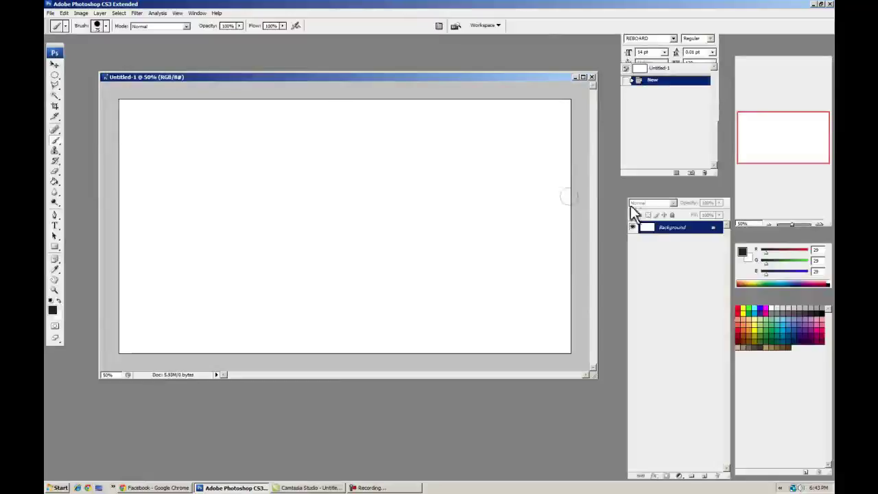
# Step: Convert the Background into Layer 0 and hide it to reveal transparency
pyautogui.click(99, 13)
pyautogui.moveTo(108, 23)
pyautogui.click(241, 31)
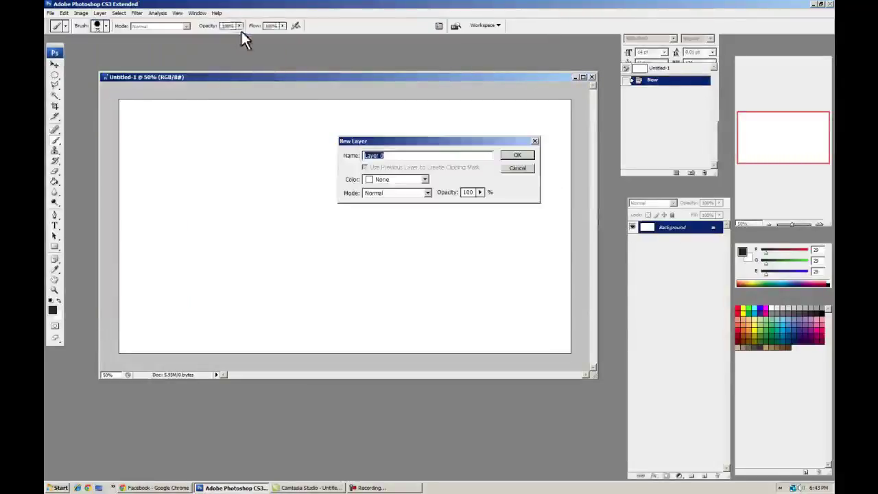
pyautogui.click(504, 155)
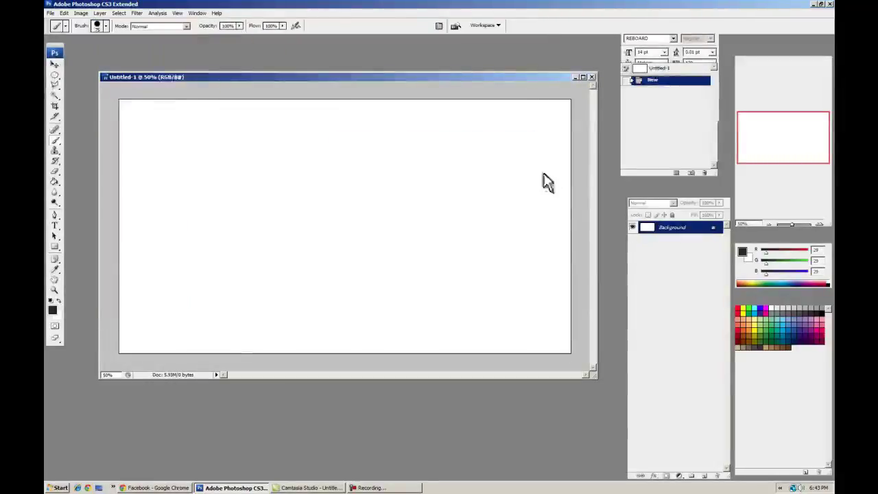
pyautogui.click(631, 227)
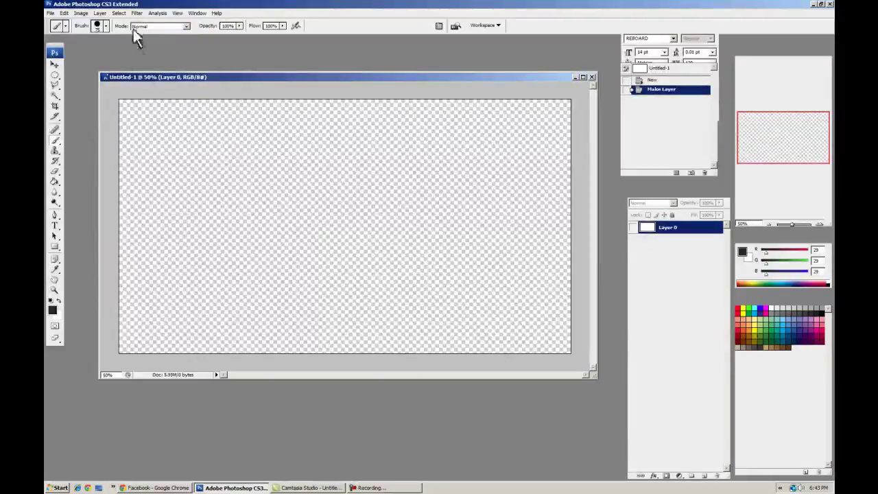
pyautogui.click(99, 13)
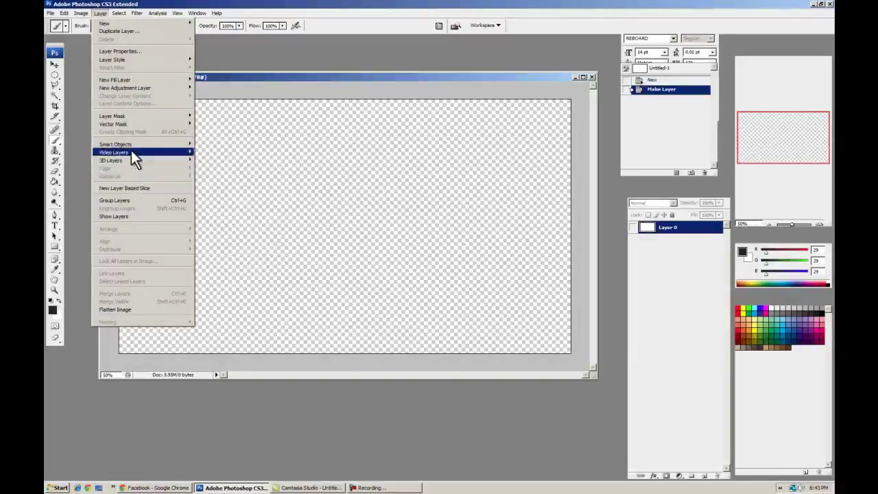
# Step: Add a new blank video layer, Layer 1, above the hidden Layer 0
pyautogui.moveTo(133, 154)
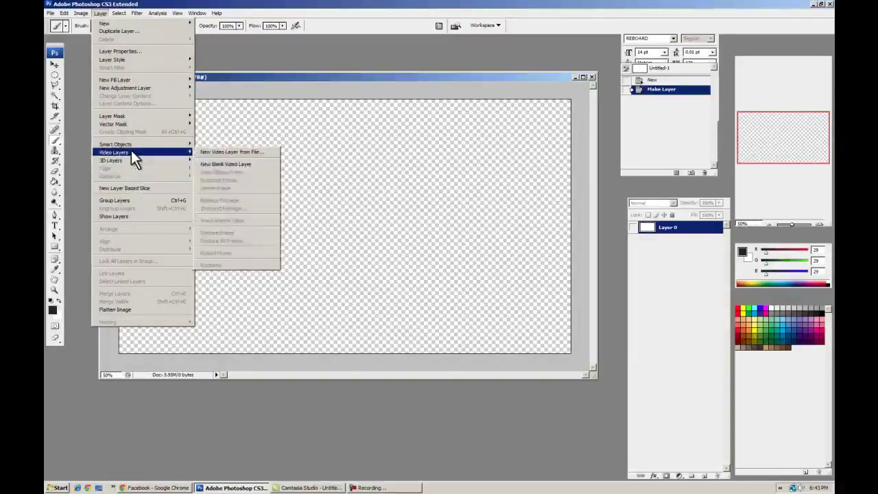
pyautogui.click(216, 165)
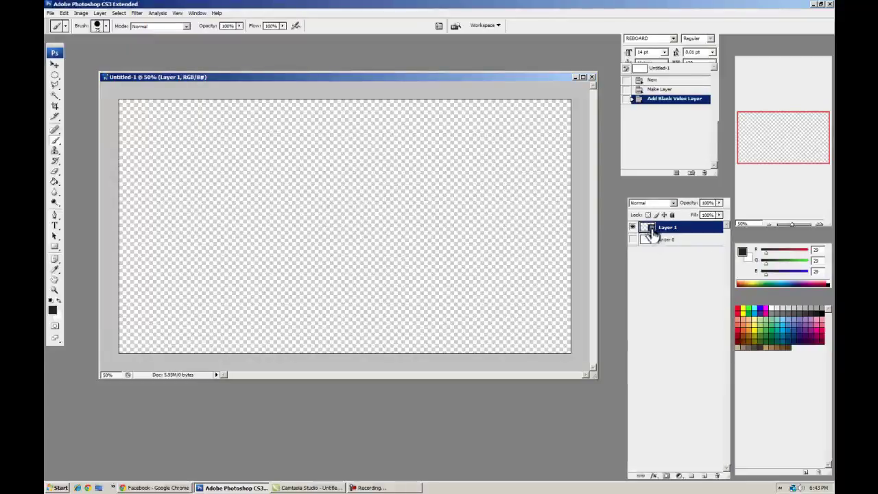
pyautogui.moveTo(186, 78); pyautogui.dragTo(177, 76)
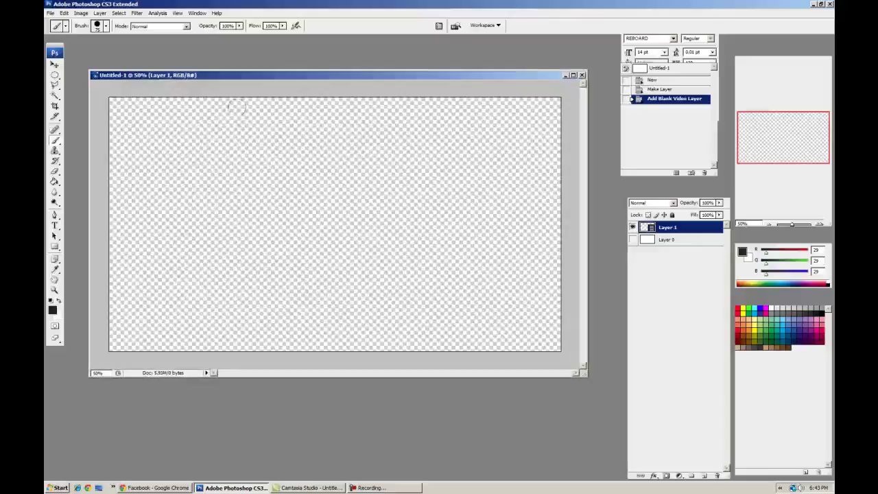
# Step: Show the Animation timeline panel below the document, listing Layer 1 and Layer 0
pyautogui.click(197, 13)
pyautogui.click(207, 50)
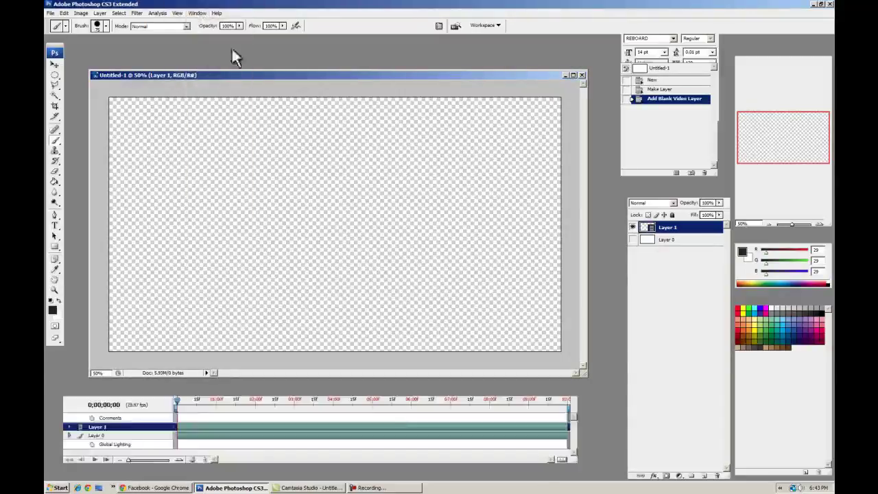
pyautogui.moveTo(223, 395); pyautogui.dragTo(214, 403)
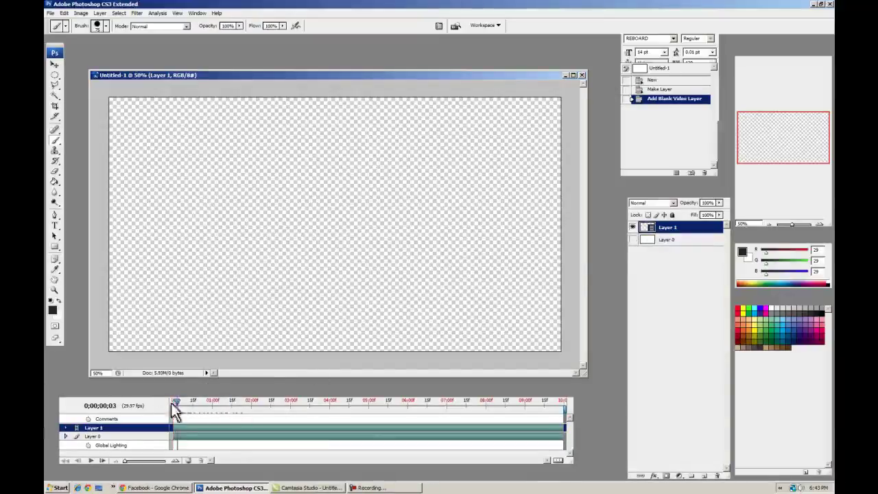
# Step: Set the document timeline frame rate to a custom 12 fps
pyautogui.click(571, 396)
pyautogui.click(571, 396)
pyautogui.click(571, 395)
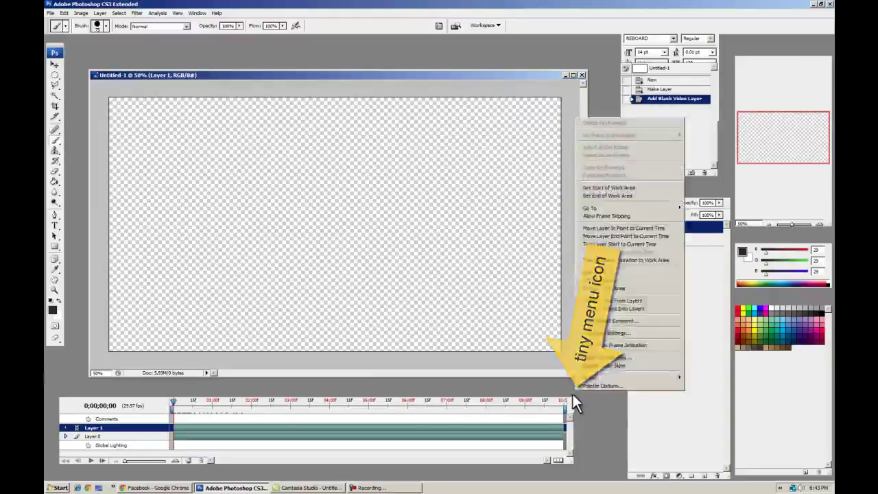
pyautogui.click(598, 334)
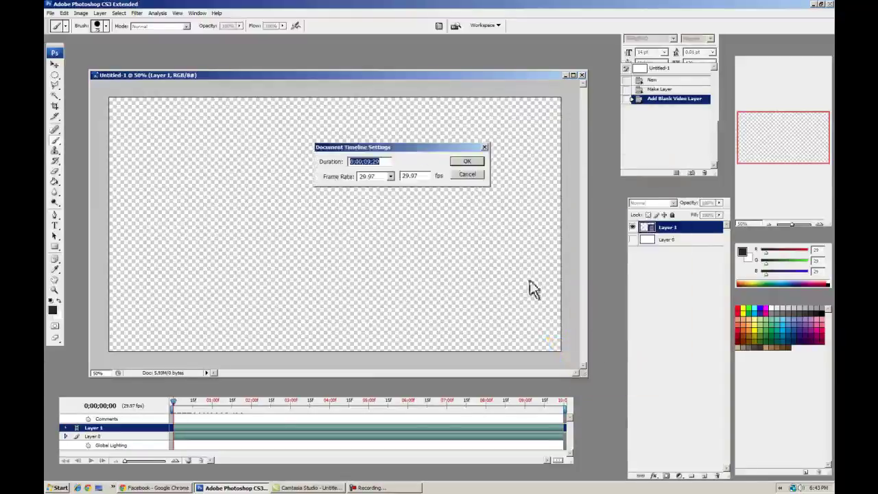
pyautogui.click(390, 177)
pyautogui.click(372, 245)
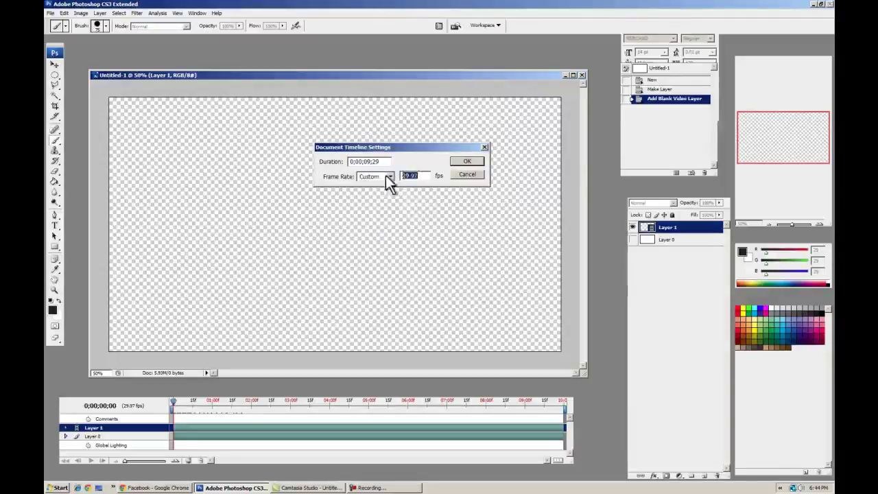
pyautogui.write('12')
pyautogui.click(465, 162)
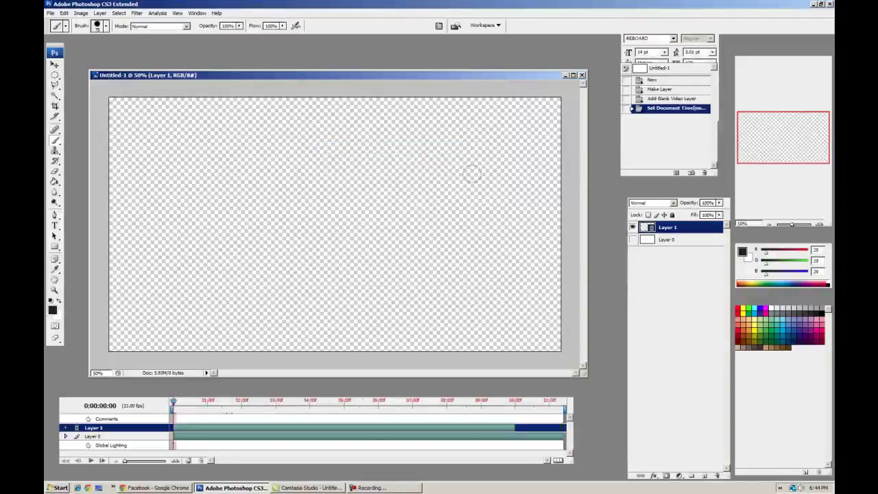
# Step: Scrub and step through the timeline to test playback, ending on the first frame
pyautogui.moveTo(206, 402); pyautogui.dragTo(192, 425)
pyautogui.moveTo(267, 424); pyautogui.dragTo(146, 426)
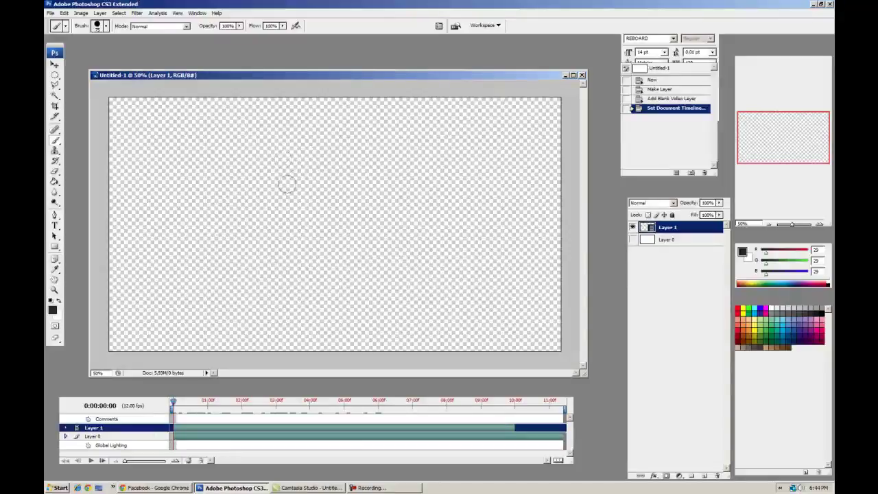
pyautogui.click(103, 461)
pyautogui.click(89, 461)
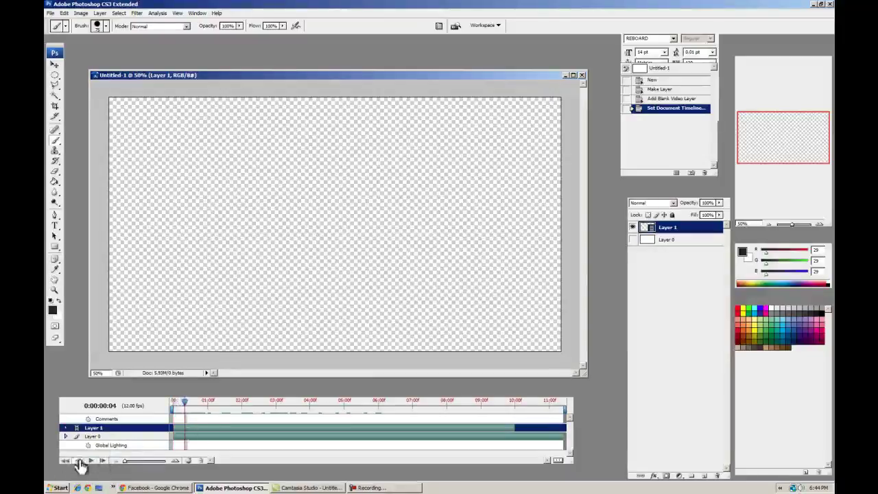
pyautogui.click(77, 460)
pyautogui.click(78, 460)
pyautogui.click(78, 460)
pyautogui.click(78, 460)
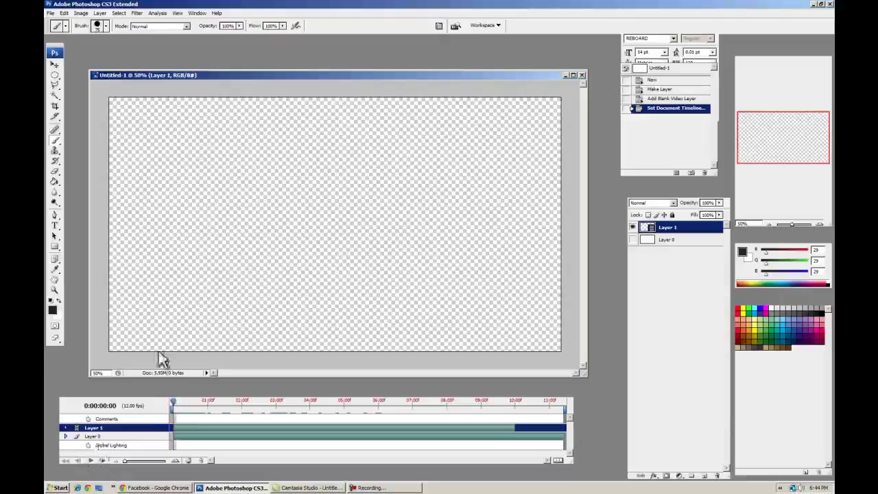
pyautogui.click(63, 13)
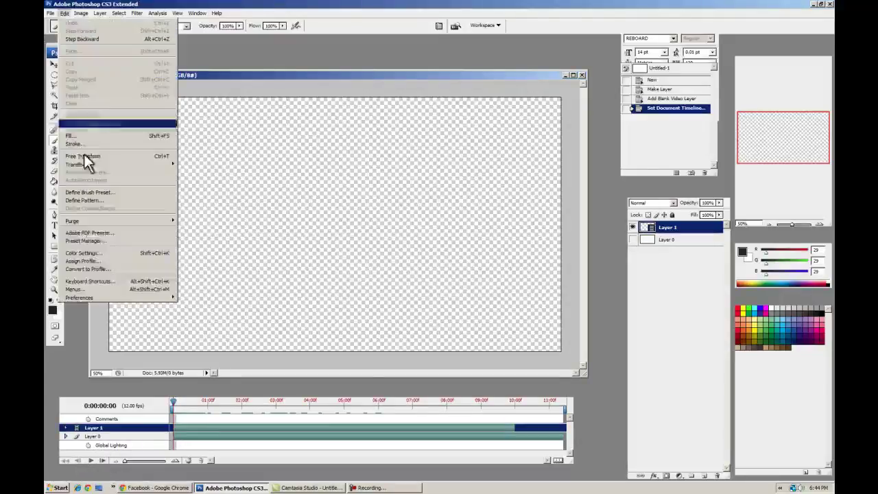
pyautogui.click(113, 280)
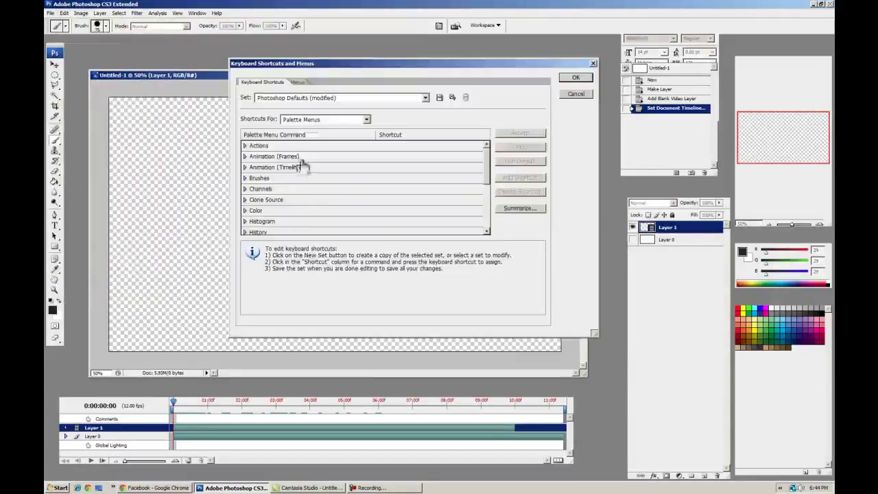
pyautogui.click(296, 118)
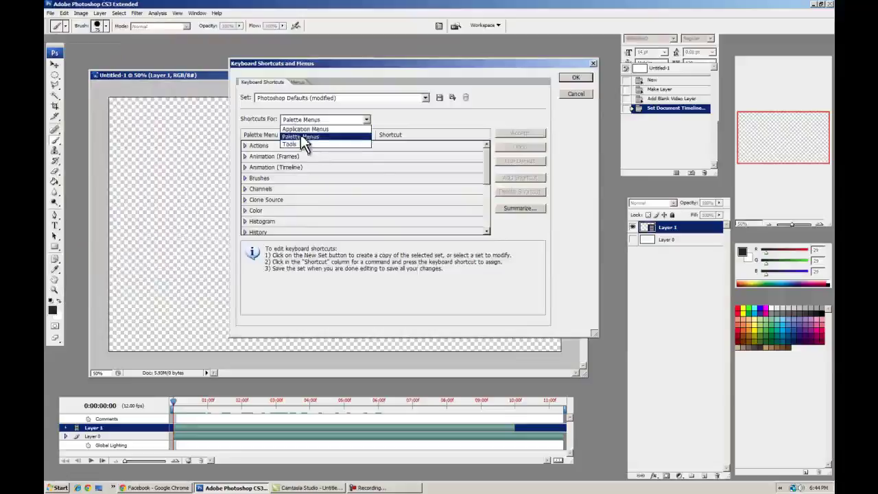
pyautogui.click(301, 136)
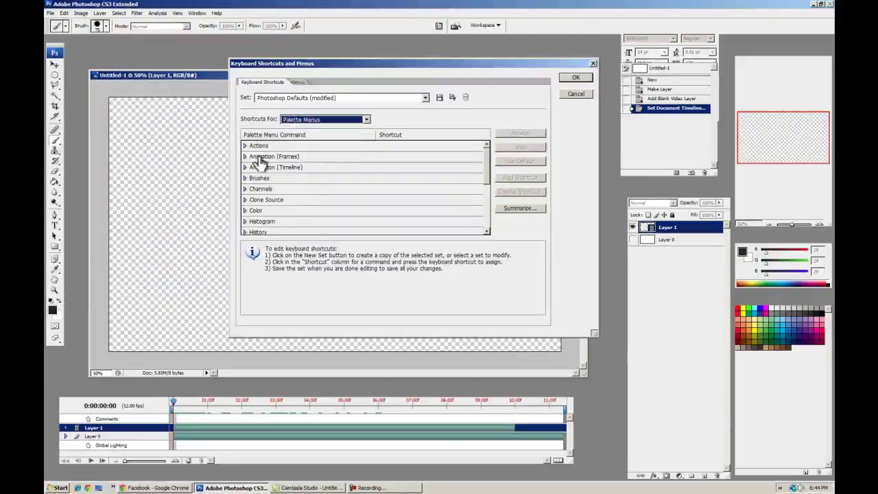
pyautogui.click(245, 176)
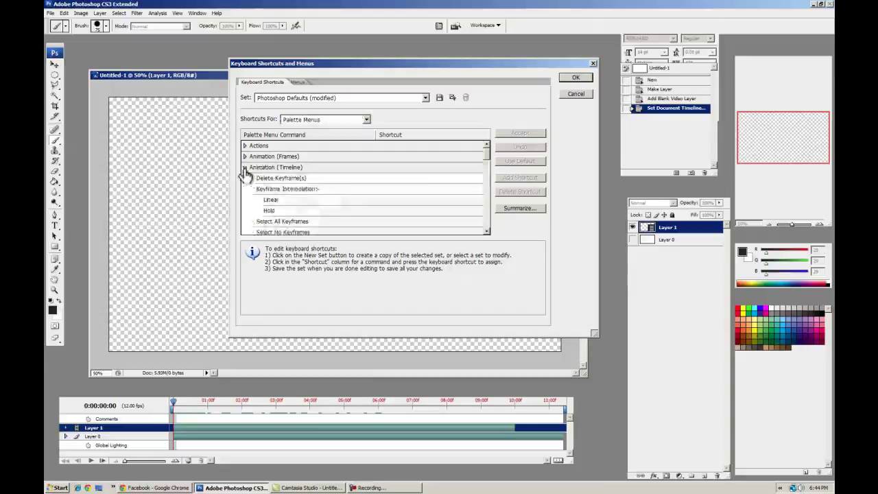
pyautogui.moveTo(489, 156); pyautogui.dragTo(487, 167)
pyautogui.scroll(-2, 486, 163)
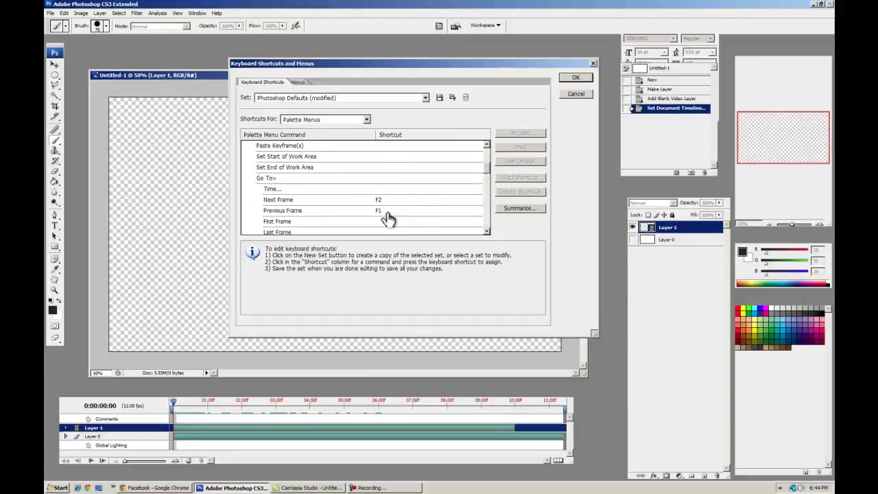
pyautogui.click(574, 78)
pyautogui.moveTo(268, 77); pyautogui.dragTo(270, 72)
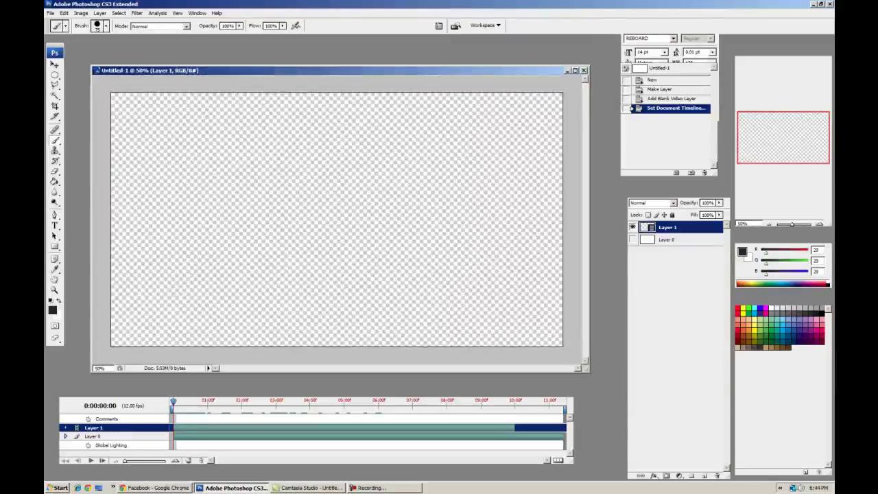
# Step: Make the white Layer 0 visible and reselect Layer 1 for drawing
pyautogui.click(95, 26)
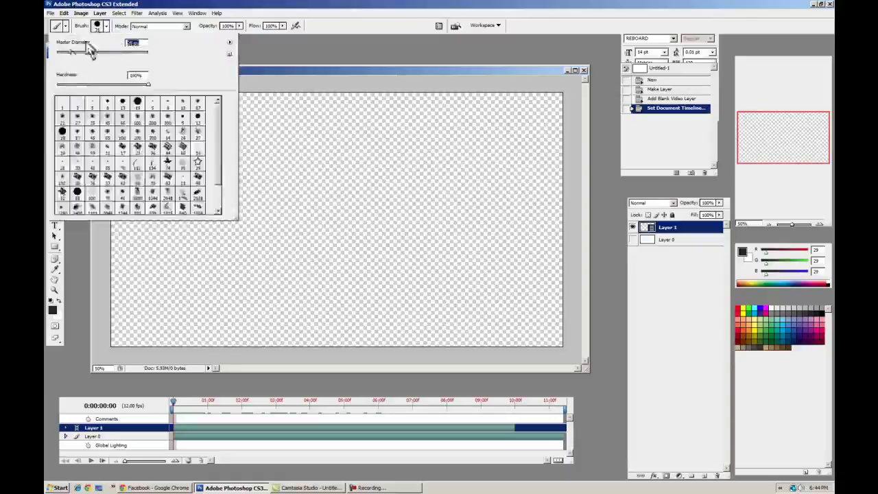
pyautogui.click(98, 27)
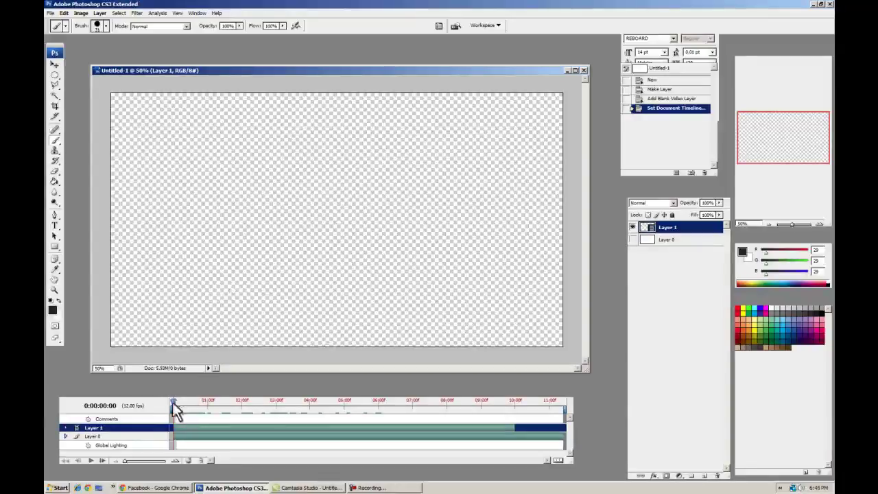
pyautogui.click(632, 239)
pyautogui.click(663, 240)
pyautogui.click(672, 228)
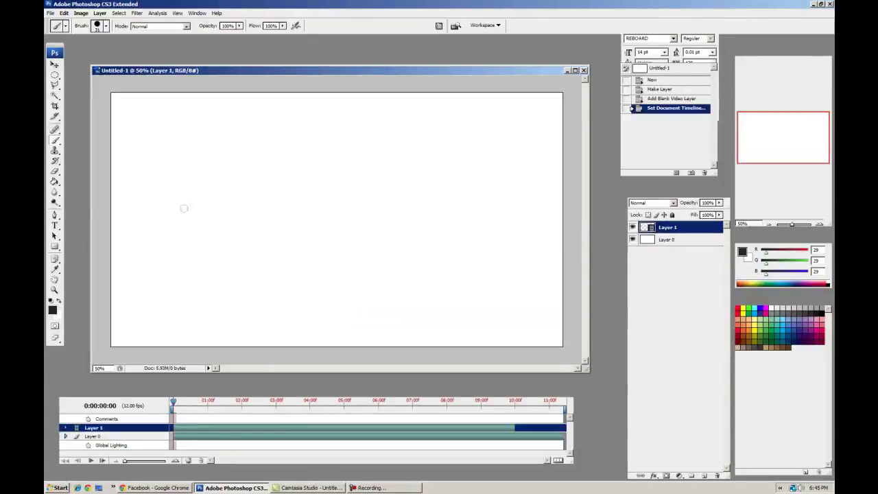
# Step: Brush a small ball on frame 0, step forward, and enable onion skins
pyautogui.moveTo(196, 162)
pyautogui.mouseDown()
pyautogui.moveTo(211, 183)
pyautogui.moveTo(187, 142)
pyautogui.mouseUp()
pyautogui.hotkey('ctrl', 'z')
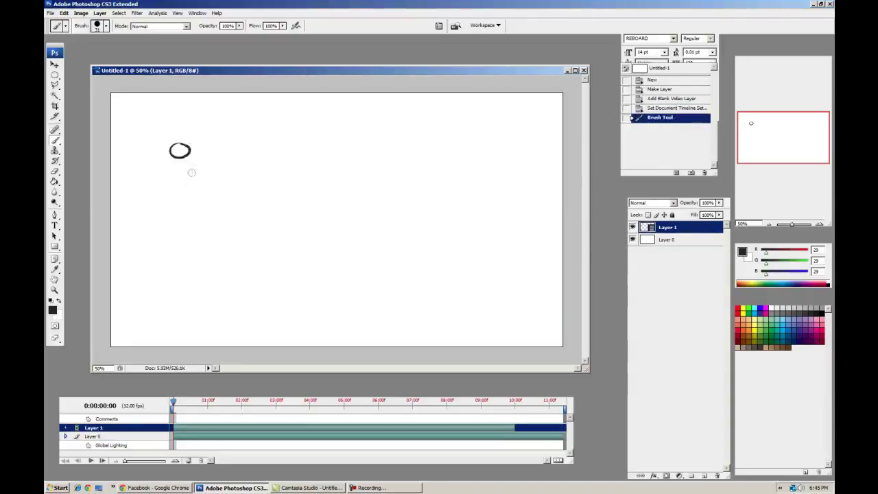
pyautogui.press('Right')
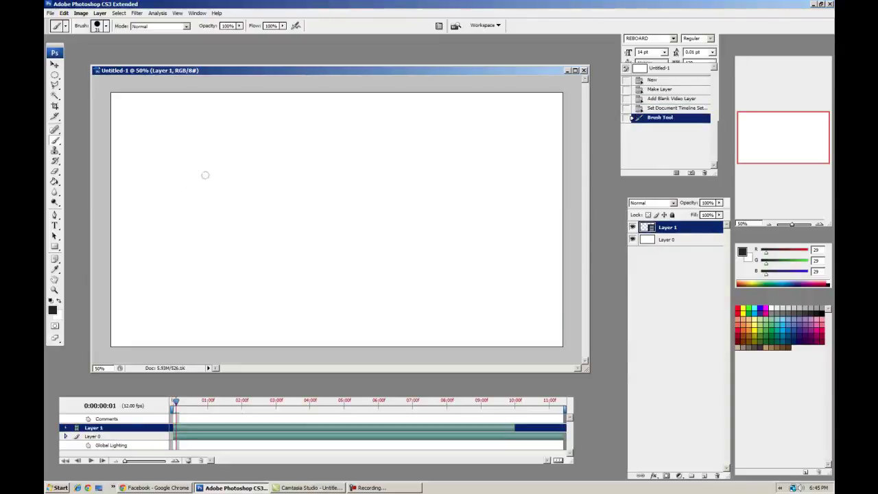
pyautogui.click(189, 462)
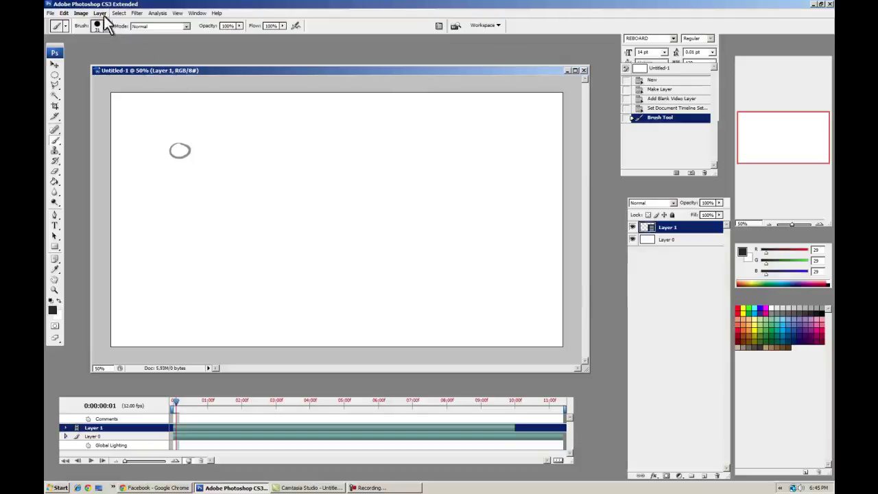
# Step: Add a new Layer 2 and place it beneath Layer 1
pyautogui.click(703, 475)
pyautogui.moveTo(667, 238); pyautogui.dragTo(668, 238)
pyautogui.click(665, 228)
pyautogui.click(665, 242)
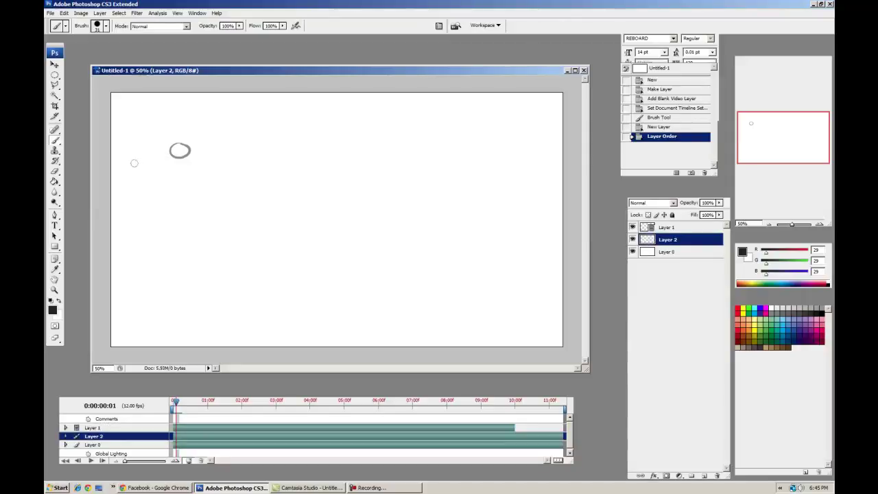
# Step: Draw the bounce arcs, impact marks and dotted trail, then fade Layer 2 to 16% opacity
pyautogui.moveTo(133, 163)
pyautogui.mouseDown()
pyautogui.moveTo(210, 182)
pyautogui.moveTo(282, 279)
pyautogui.moveTo(298, 280)
pyautogui.moveTo(289, 301)
pyautogui.moveTo(318, 248)
pyautogui.moveTo(356, 230)
pyautogui.moveTo(391, 242)
pyautogui.moveTo(421, 291)
pyautogui.mouseUp()
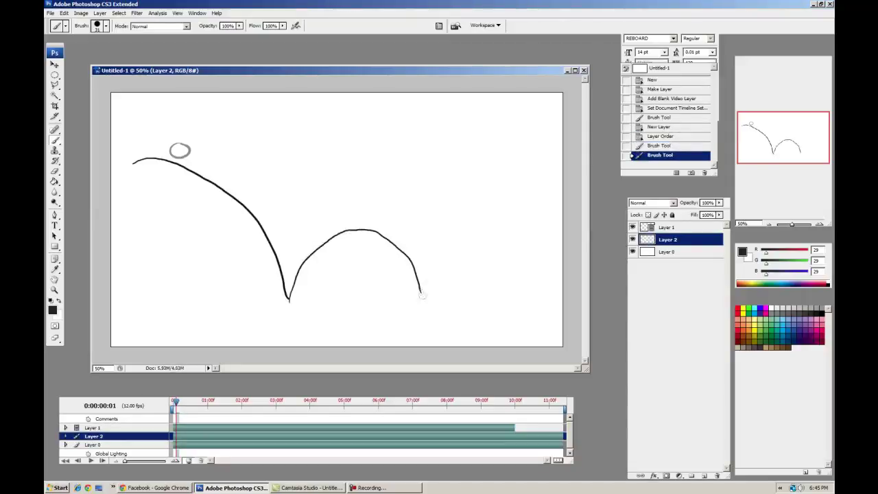
pyautogui.moveTo(491, 255); pyautogui.dragTo(518, 288)
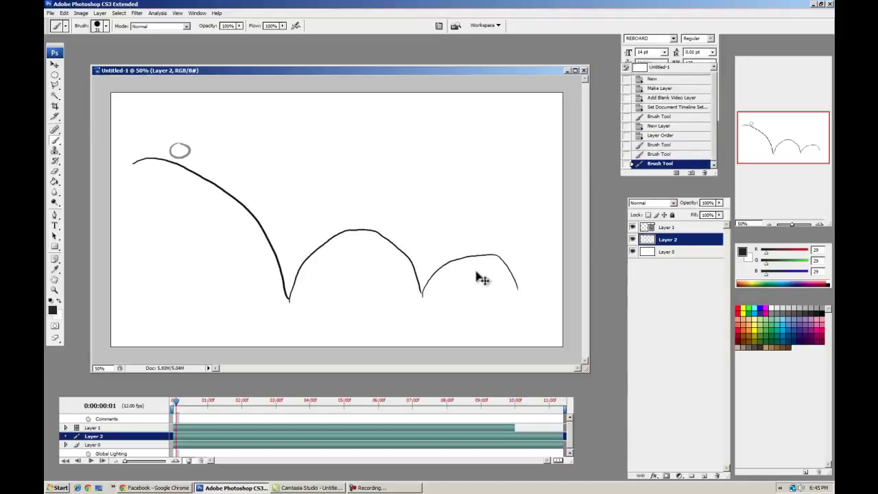
pyautogui.hotkey('ctrl', 'z')
pyautogui.moveTo(475, 259); pyautogui.dragTo(497, 295)
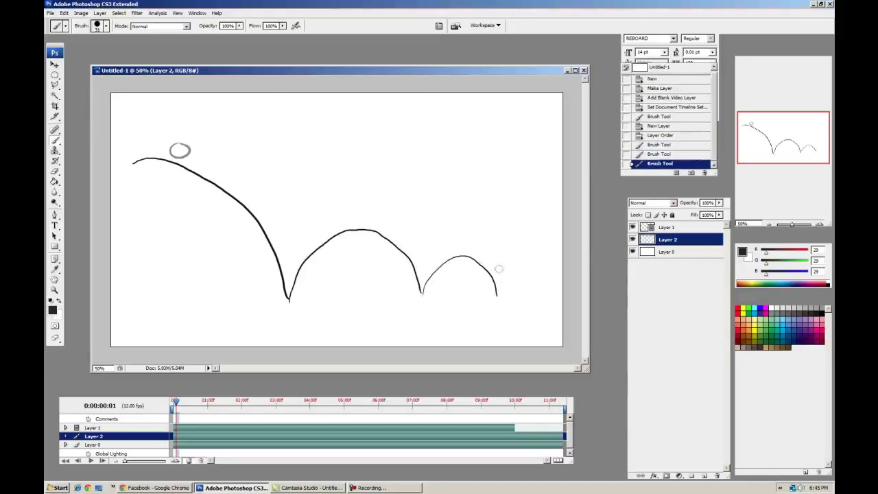
pyautogui.moveTo(270, 297); pyautogui.dragTo(313, 287)
pyautogui.moveTo(413, 293)
pyautogui.mouseDown()
pyautogui.moveTo(405, 281)
pyautogui.moveTo(434, 286)
pyautogui.mouseUp()
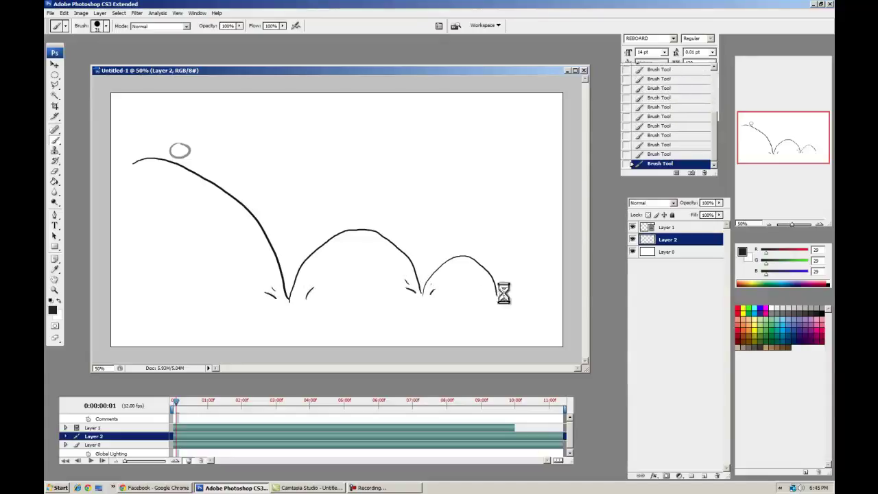
pyautogui.moveTo(511, 295); pyautogui.dragTo(535, 295)
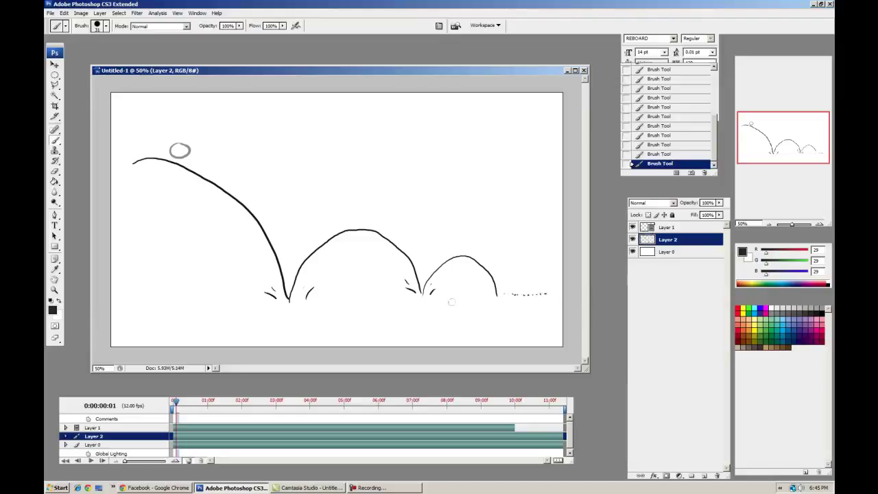
pyautogui.click(552, 297)
pyautogui.click(719, 202)
pyautogui.moveTo(709, 212); pyautogui.dragTo(678, 211)
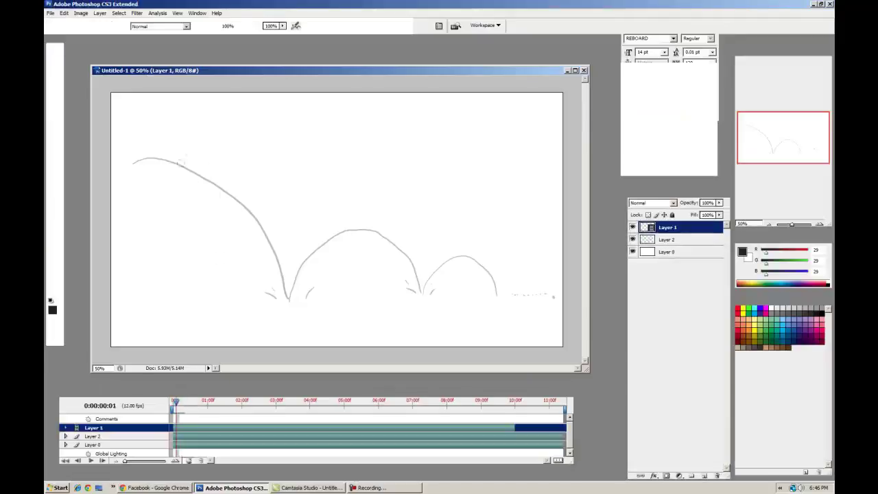
# Step: Draw the ball descending the first arc, hitting the ground, squashing and rebounding, one frame each
pyautogui.press('space')
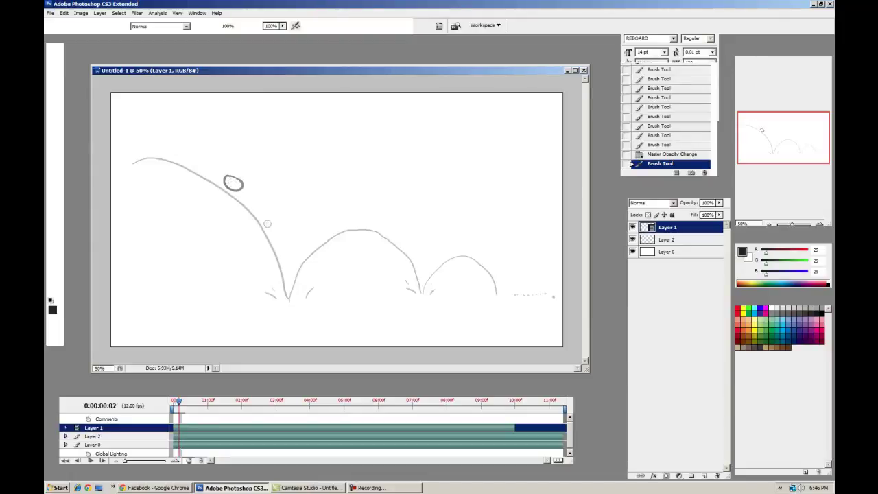
pyautogui.moveTo(269, 226); pyautogui.dragTo(269, 227)
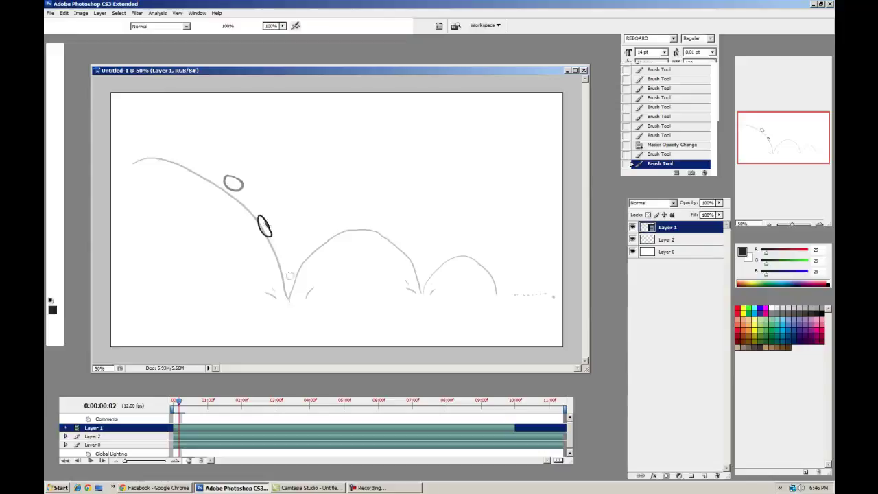
pyautogui.press('Right')
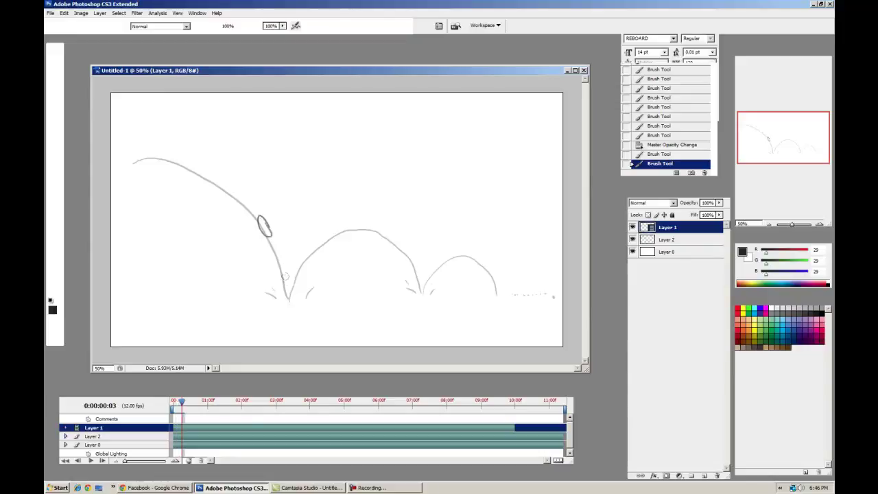
pyautogui.moveTo(290, 283); pyautogui.dragTo(290, 288)
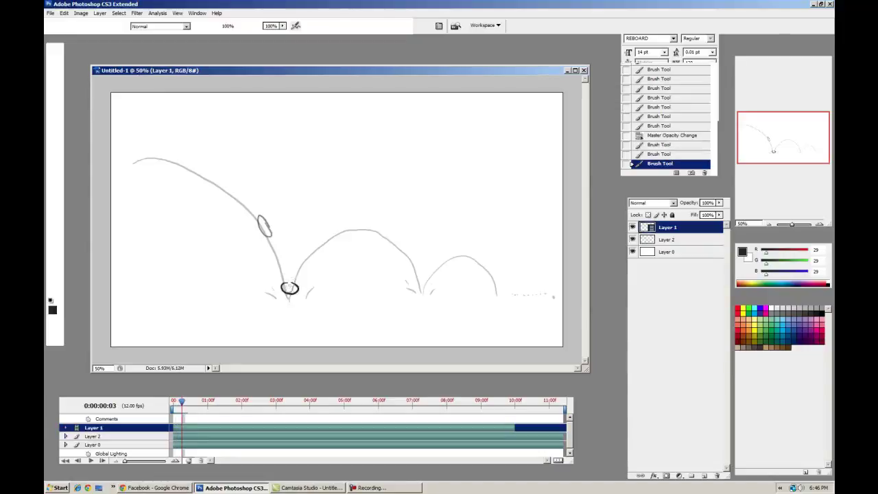
pyautogui.press('Right')
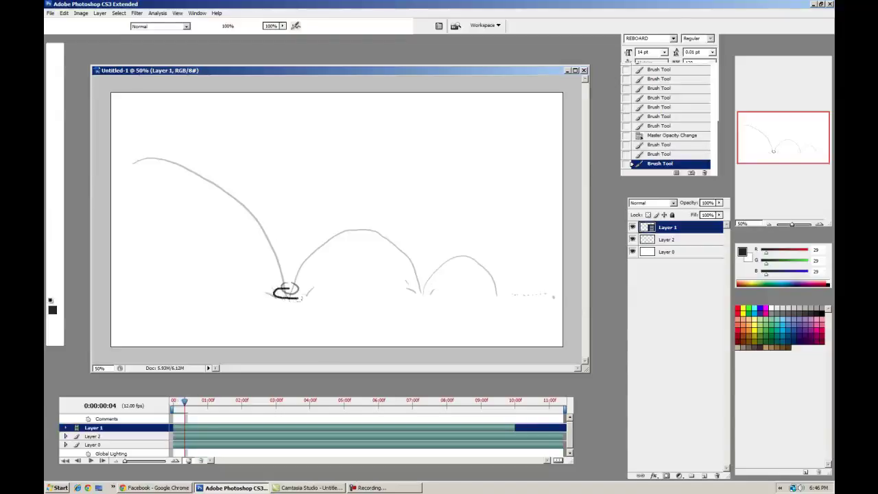
pyautogui.moveTo(290, 286); pyautogui.dragTo(290, 286)
pyautogui.press('Right')
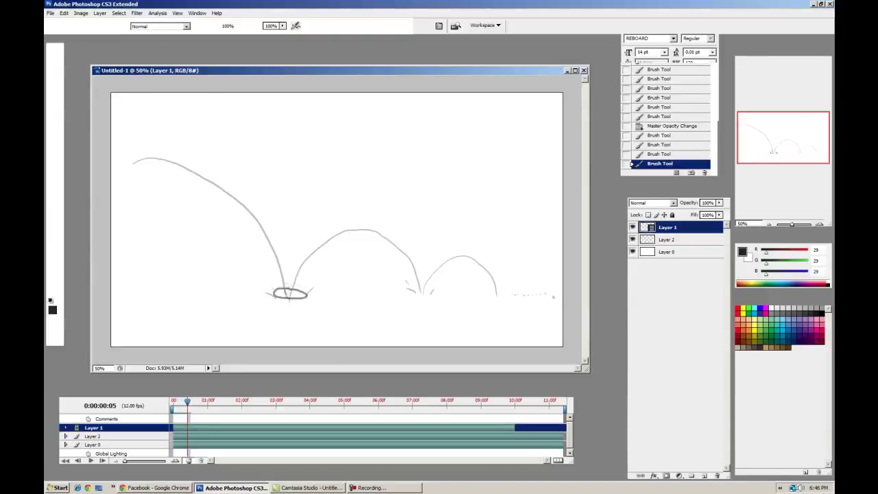
pyautogui.moveTo(303, 270); pyautogui.dragTo(303, 270)
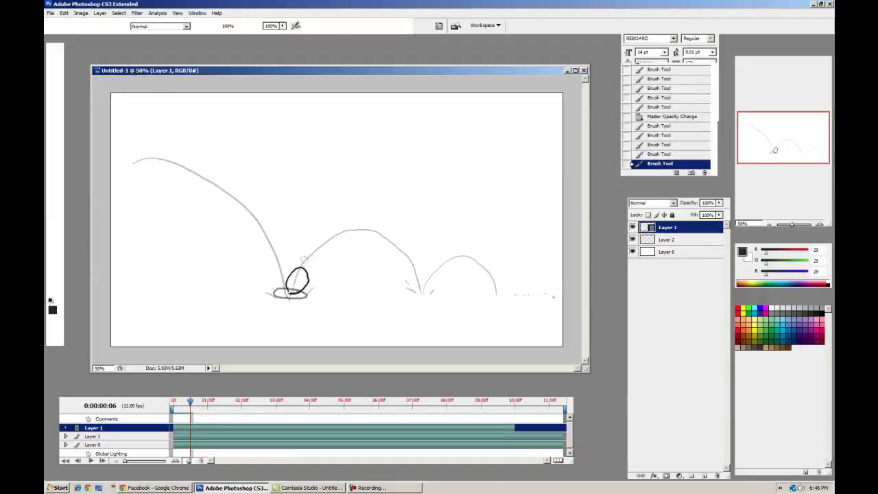
# Step: Continue drawing the ball frame by frame along the later arcs to the rolling trail
pyautogui.press('Right')
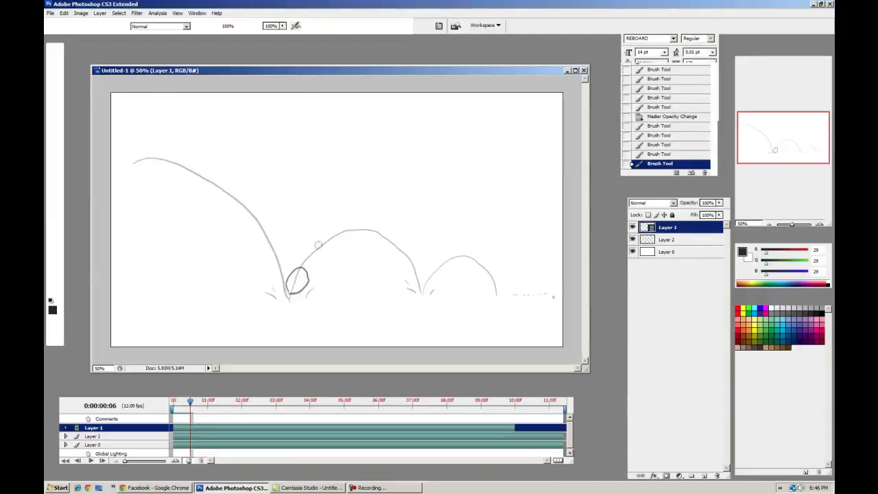
pyautogui.moveTo(312, 253); pyautogui.dragTo(313, 252)
pyautogui.press('Right')
pyautogui.moveTo(356, 224)
pyautogui.mouseDown()
pyautogui.moveTo(372, 222)
pyautogui.moveTo(408, 252)
pyautogui.mouseUp()
pyautogui.press('Right')
pyautogui.press('Right')
pyautogui.press('Right')
pyautogui.moveTo(412, 289)
pyautogui.mouseDown()
pyautogui.moveTo(458, 253)
pyautogui.moveTo(495, 297)
pyautogui.moveTo(516, 296)
pyautogui.mouseUp()
pyautogui.press('Right')
pyautogui.press('Right')
pyautogui.press('Right')
pyautogui.press('Right')
pyautogui.press('Right')
pyautogui.press('Right')
pyautogui.press('Right')
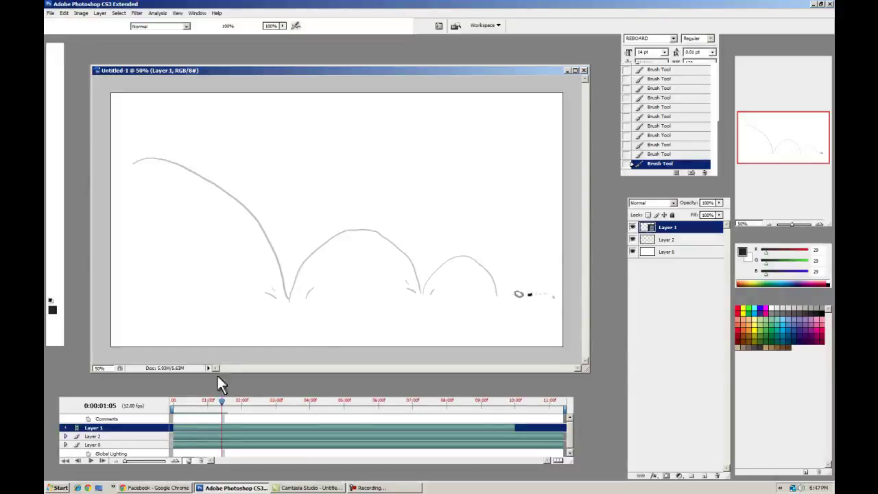
# Step: Play the animation from the start and hide the Layer 2 guide arcs
pyautogui.moveTo(187, 399); pyautogui.dragTo(176, 389)
pyautogui.press('space')
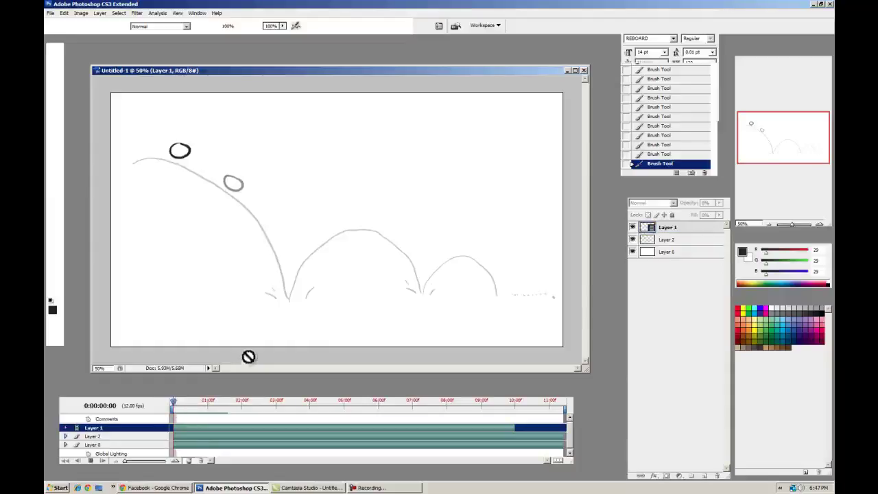
pyautogui.press('space')
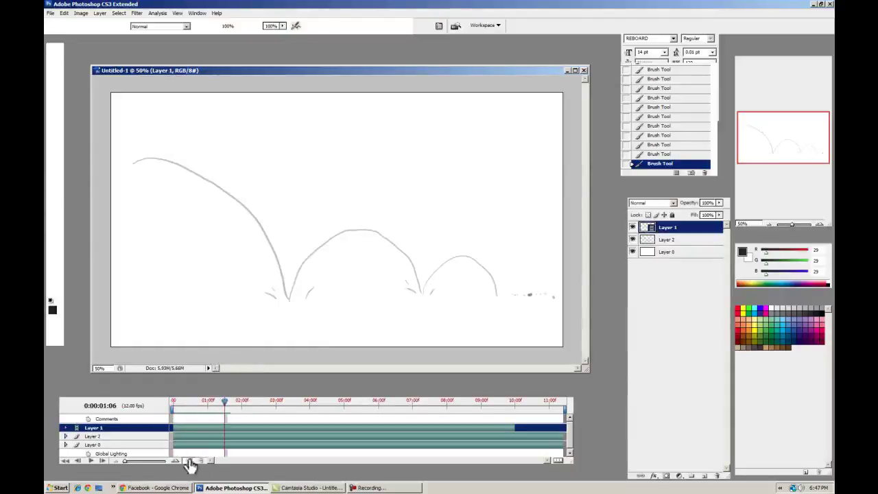
pyautogui.click(175, 400)
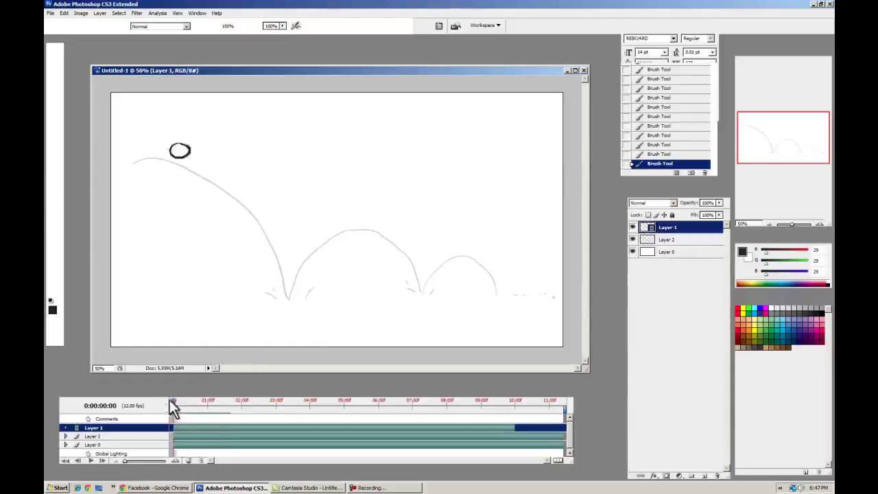
pyautogui.click(633, 239)
# Step: Trim the work-area end to just before 10 seconds and replay the shortened animation
pyautogui.press('space')
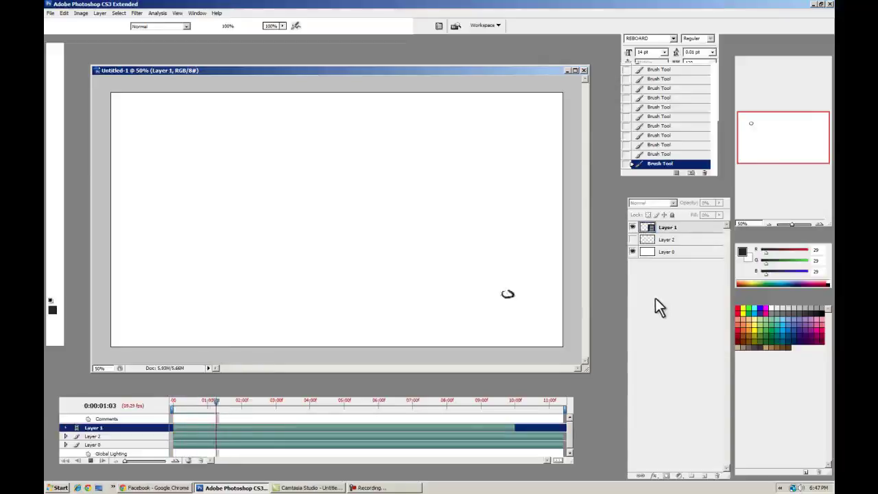
pyautogui.press('space')
pyautogui.moveTo(564, 410); pyautogui.dragTo(220, 412)
pyautogui.click(172, 401)
pyautogui.press('space')
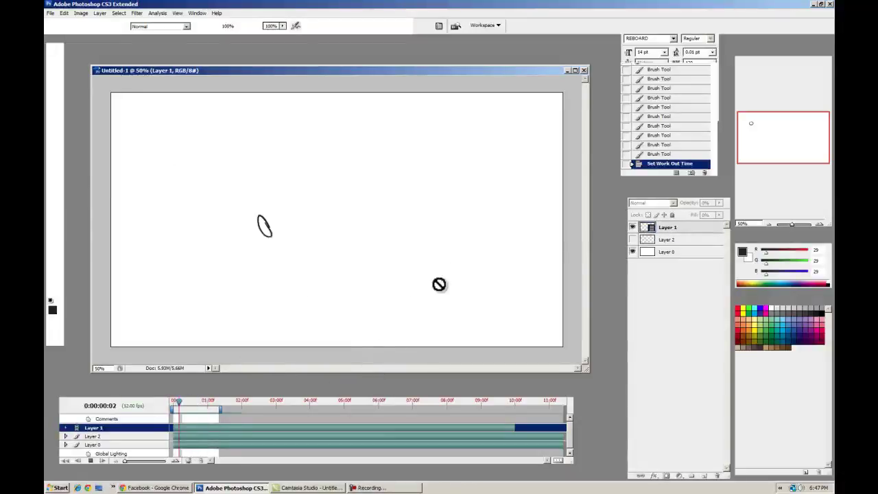
pyautogui.press('space')
pyautogui.moveTo(218, 407); pyautogui.dragTo(502, 408)
pyautogui.moveTo(177, 407)
pyautogui.mouseDown()
pyautogui.moveTo(192, 406)
pyautogui.moveTo(173, 405)
pyautogui.mouseUp()
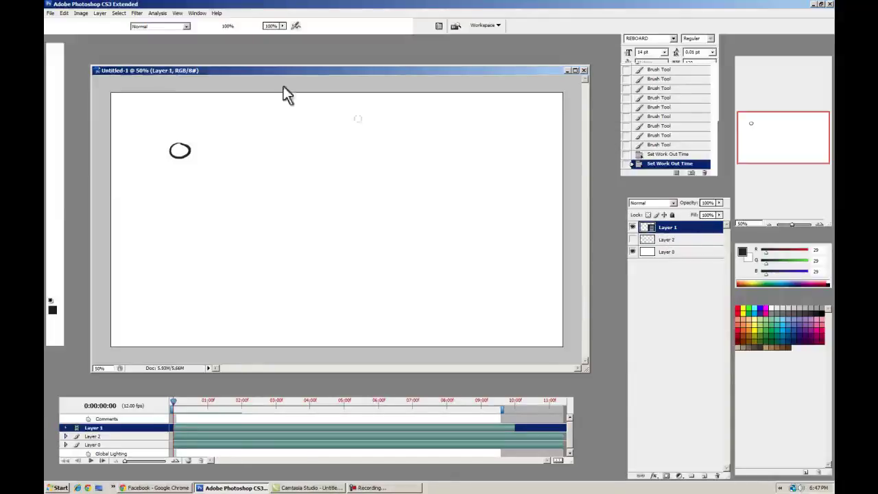
# Step: Import runner02.mov as a new video layer, Layer 3, from file
pyautogui.moveTo(174, 72); pyautogui.dragTo(166, 67)
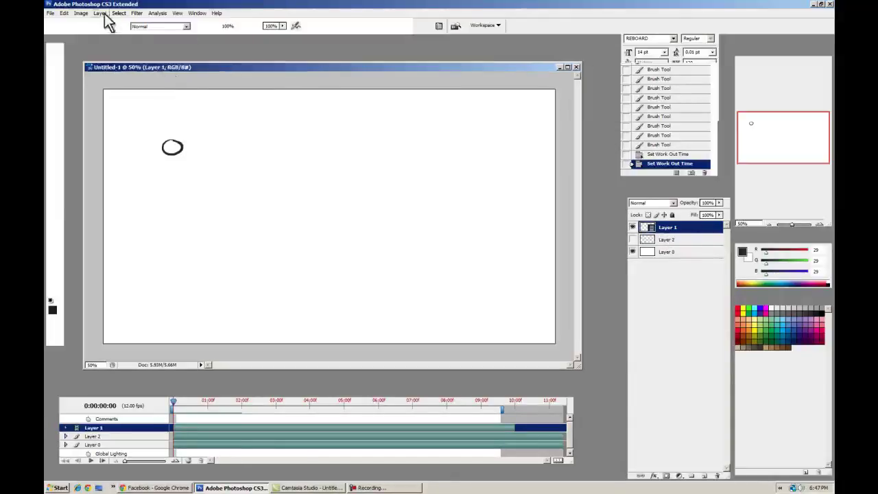
pyautogui.click(100, 13)
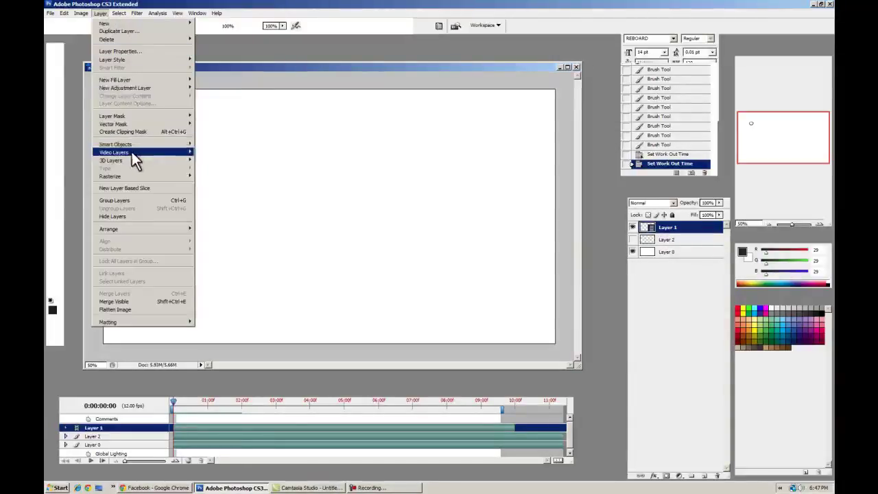
pyautogui.moveTo(132, 151)
pyautogui.click(231, 152)
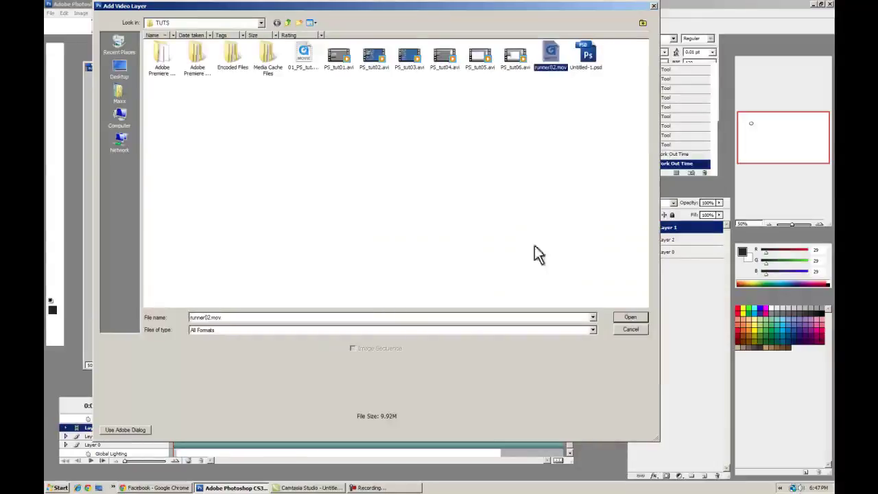
pyautogui.click(624, 317)
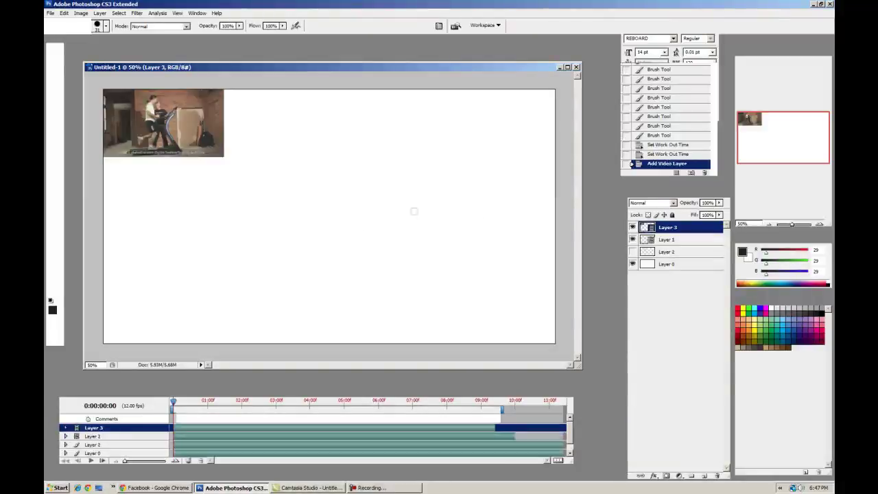
# Step: Convert Layer 3 to a smart object and scale the runner footage to about 376% to fill the canvas
pyautogui.hotkey('ctrl', 't')
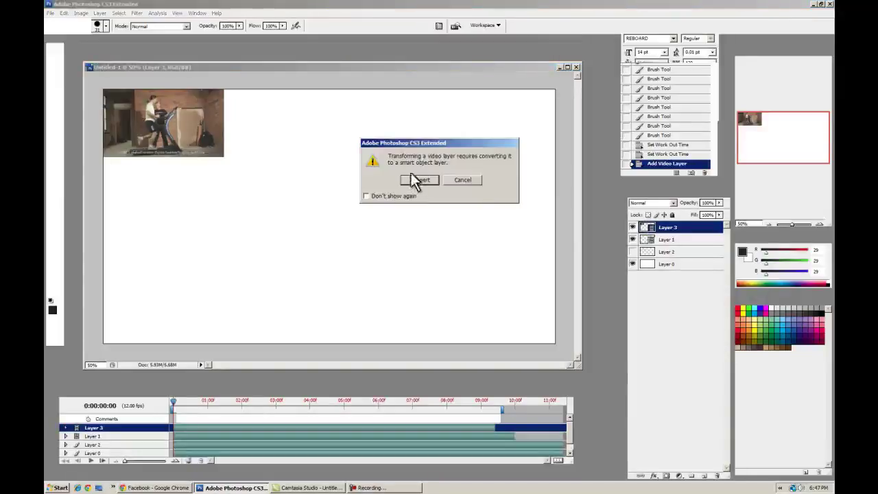
pyautogui.click(416, 182)
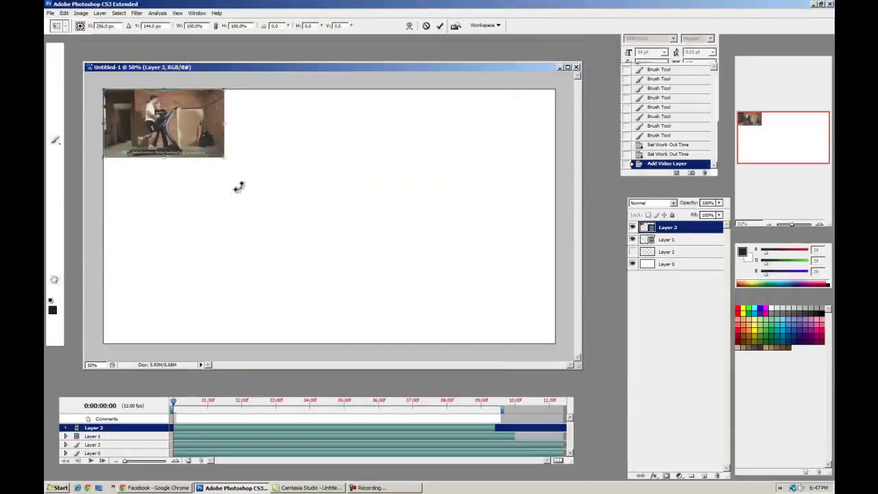
pyautogui.moveTo(226, 159); pyautogui.dragTo(500, 357)
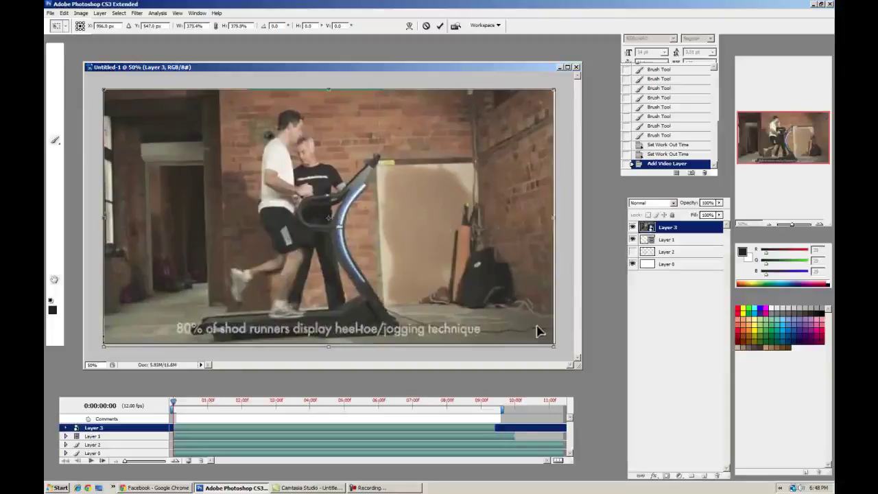
pyautogui.hotkey('ctrl', 'z')
pyautogui.moveTo(230, 161); pyautogui.dragTo(549, 354)
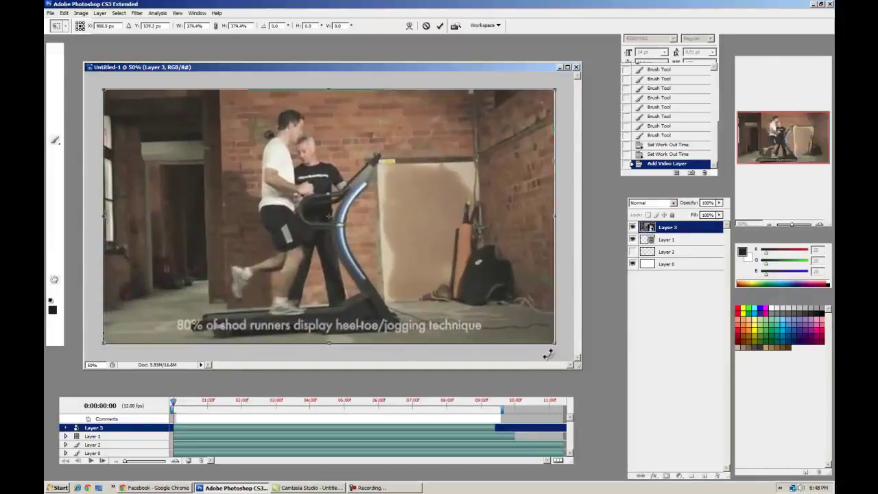
# Step: Commit the footage resize, delete ball Layers 1 and 2, and set Layer 3 opacity to 52%
pyautogui.press('Return')
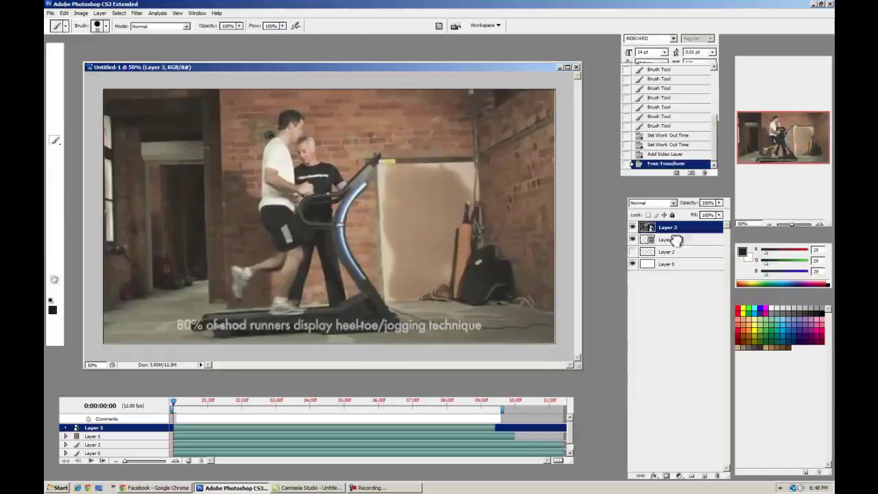
pyautogui.click(666, 239)
pyautogui.moveTo(706, 473); pyautogui.dragTo(716, 474)
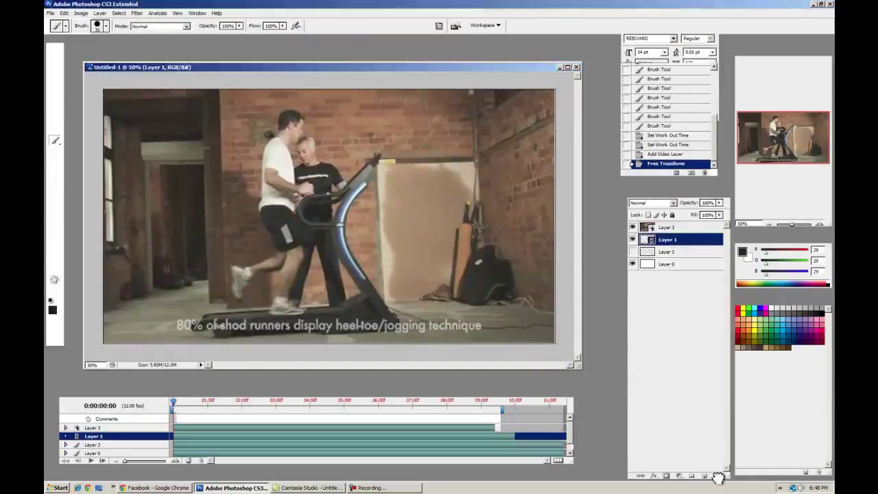
pyautogui.click(716, 475)
pyautogui.click(696, 227)
pyautogui.click(719, 203)
pyautogui.moveTo(719, 215); pyautogui.dragTo(698, 215)
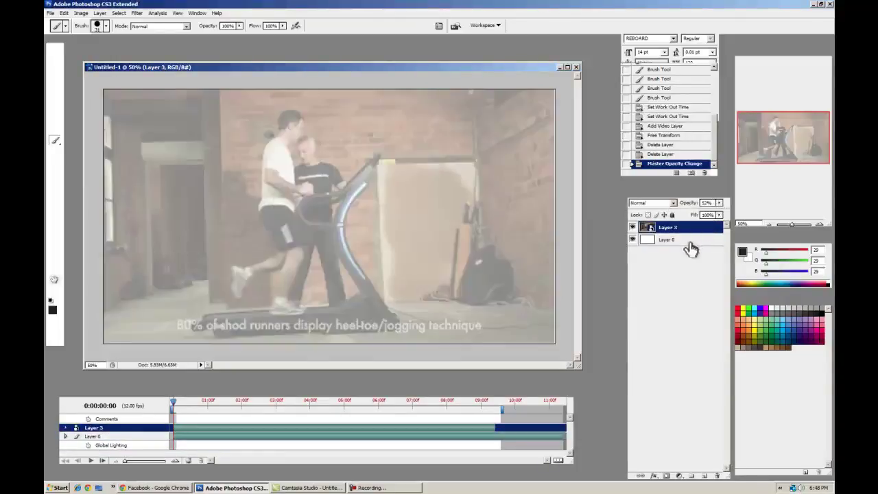
# Step: Add a new blank video Layer 4 and move it above the runner footage layer
pyautogui.click(686, 240)
pyautogui.click(100, 13)
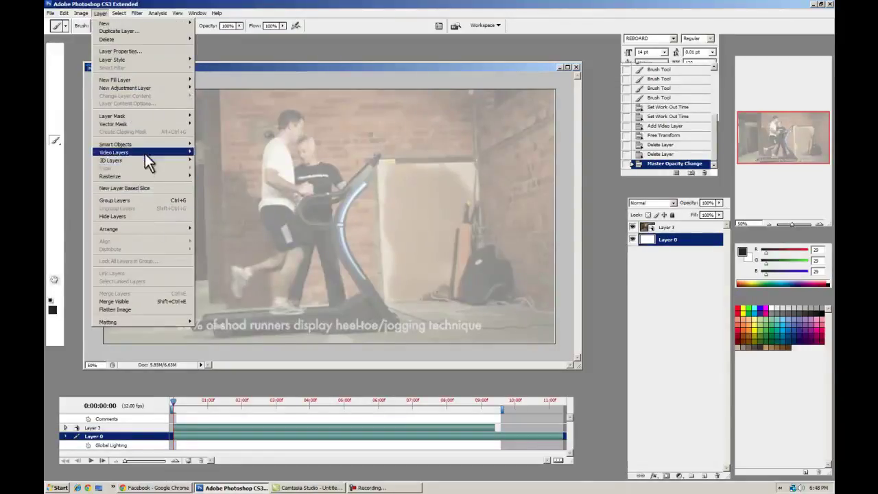
pyautogui.moveTo(144, 153)
pyautogui.click(212, 163)
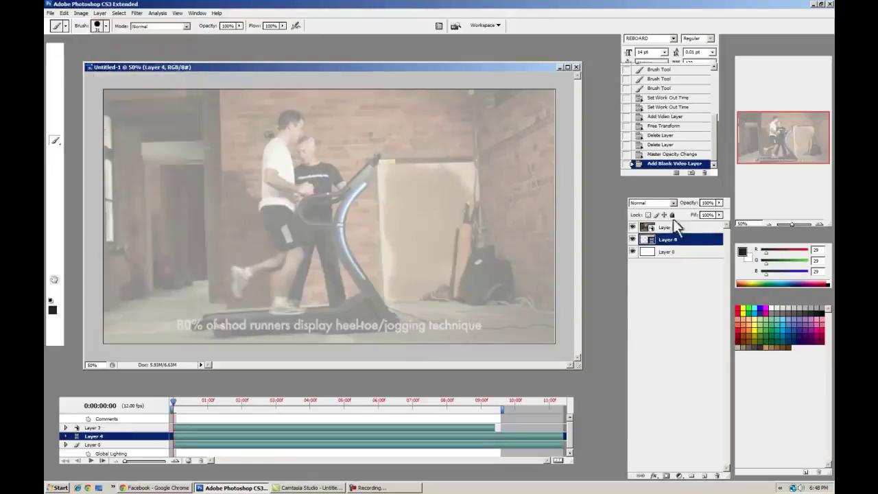
pyautogui.moveTo(669, 239); pyautogui.dragTo(671, 225)
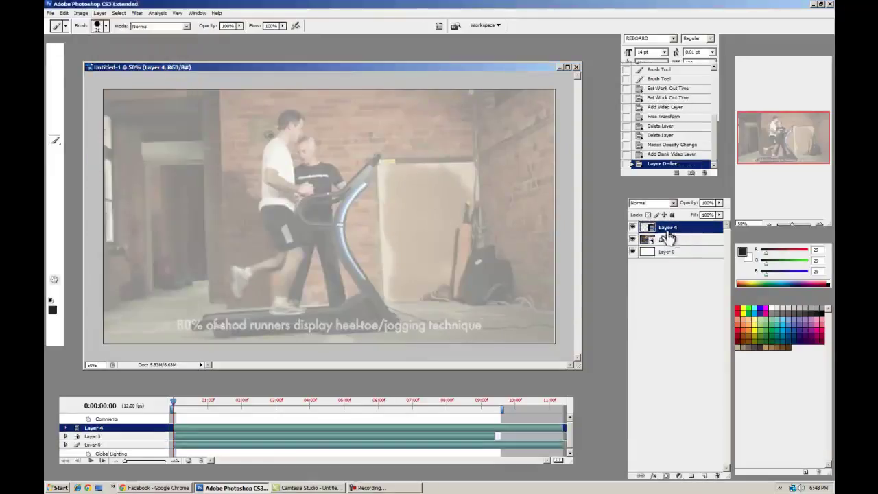
pyautogui.moveTo(178, 403)
pyautogui.mouseDown()
pyautogui.moveTo(235, 403)
pyautogui.moveTo(173, 403)
pyautogui.mouseUp()
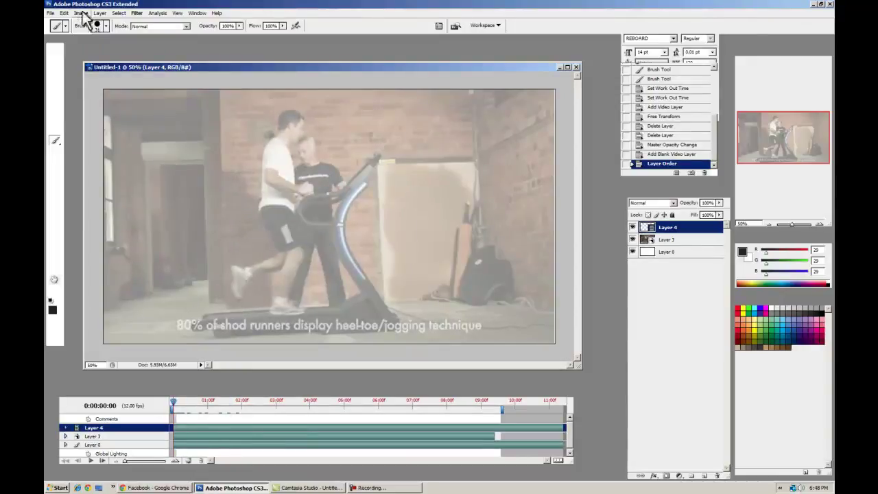
# Step: Pick a brush and trace the runner's leg in black on Layer 4 across frames 00 to 05
pyautogui.click(100, 25)
pyautogui.press('Return')
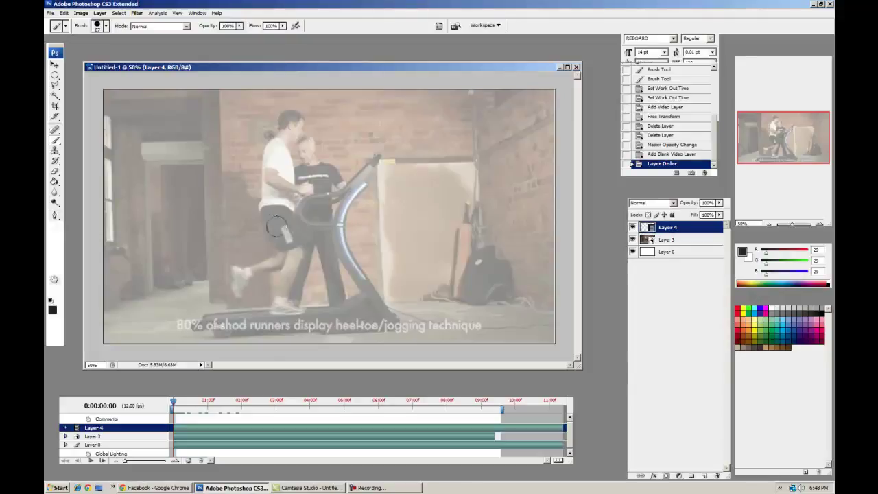
pyautogui.moveTo(282, 226)
pyautogui.mouseDown()
pyautogui.moveTo(292, 264)
pyautogui.moveTo(279, 298)
pyautogui.mouseUp()
pyautogui.press('Right')
pyautogui.moveTo(274, 217)
pyautogui.mouseDown()
pyautogui.moveTo(282, 260)
pyautogui.moveTo(265, 302)
pyautogui.mouseUp()
pyautogui.press('Right')
pyautogui.moveTo(271, 210)
pyautogui.mouseDown()
pyautogui.moveTo(268, 261)
pyautogui.moveTo(251, 293)
pyautogui.moveTo(264, 257)
pyautogui.mouseUp()
pyautogui.press('Right')
pyautogui.moveTo(267, 251); pyautogui.dragTo(238, 299)
pyautogui.press('Right')
pyautogui.moveTo(274, 203)
pyautogui.mouseDown()
pyautogui.moveTo(264, 247)
pyautogui.moveTo(232, 289)
pyautogui.mouseUp()
pyautogui.press('Right')
pyautogui.moveTo(270, 202)
pyautogui.mouseDown()
pyautogui.moveTo(268, 254)
pyautogui.moveTo(232, 288)
pyautogui.mouseUp()
# Step: Continue tracing the thigh and shin on frames 06 through 0:00:01:00, redoing one stray stroke
pyautogui.press('Right')
pyautogui.moveTo(272, 207)
pyautogui.mouseDown()
pyautogui.moveTo(276, 251)
pyautogui.moveTo(235, 280)
pyautogui.mouseUp()
pyautogui.press('Right')
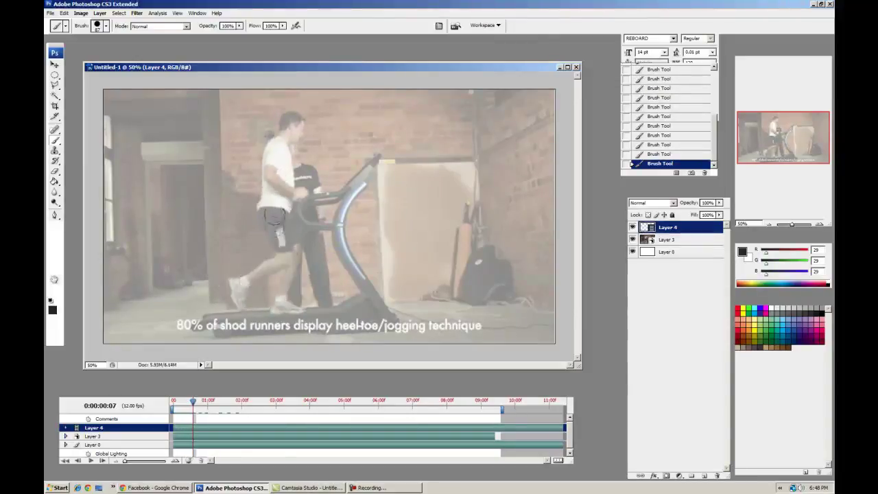
pyautogui.moveTo(272, 211)
pyautogui.mouseDown()
pyautogui.moveTo(285, 262)
pyautogui.moveTo(243, 283)
pyautogui.mouseUp()
pyautogui.press('Right')
pyautogui.moveTo(272, 214)
pyautogui.mouseDown()
pyautogui.moveTo(299, 255)
pyautogui.moveTo(250, 285)
pyautogui.moveTo(286, 236)
pyautogui.moveTo(298, 250)
pyautogui.mouseUp()
pyautogui.press('Right')
pyautogui.moveTo(299, 250); pyautogui.dragTo(273, 278)
pyautogui.press('Right')
pyautogui.moveTo(273, 211)
pyautogui.mouseDown()
pyautogui.moveTo(296, 240)
pyautogui.moveTo(294, 279)
pyautogui.moveTo(278, 217)
pyautogui.moveTo(297, 242)
pyautogui.moveTo(302, 295)
pyautogui.mouseUp()
pyautogui.press('Right')
pyautogui.press('Right')
pyautogui.hotkey('ctrl', 'z')
pyautogui.press('Left')
pyautogui.press('Right')
pyautogui.moveTo(273, 201)
pyautogui.mouseDown()
pyautogui.moveTo(295, 245)
pyautogui.moveTo(298, 292)
pyautogui.mouseUp()
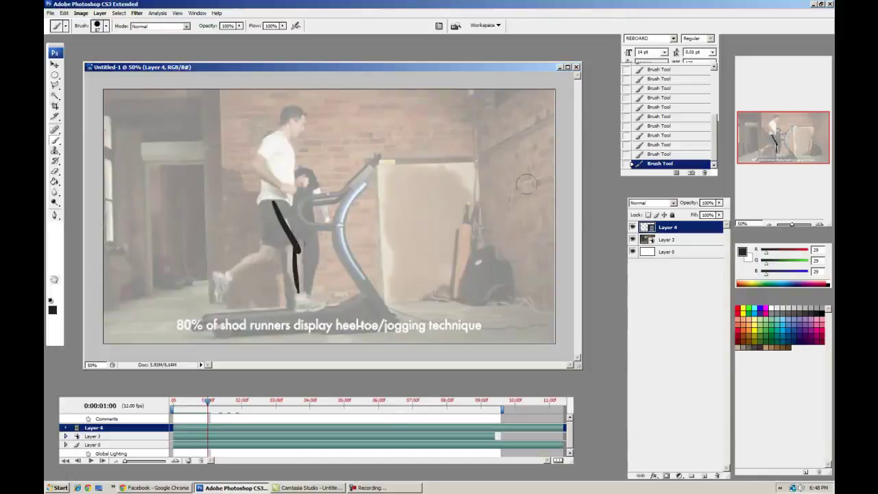
# Step: Add blank video Layer 5 at 50% opacity and trace the runner's other leg on the first frame
pyautogui.click(99, 13)
pyautogui.moveTo(174, 151)
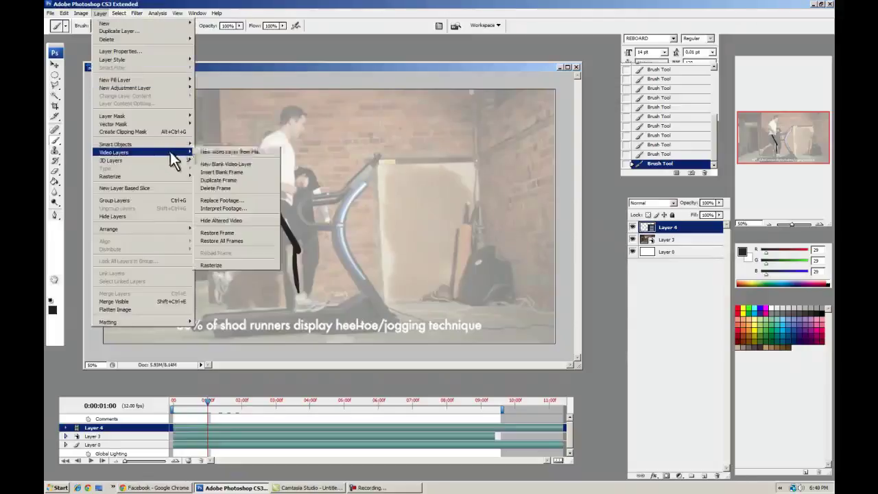
pyautogui.click(226, 164)
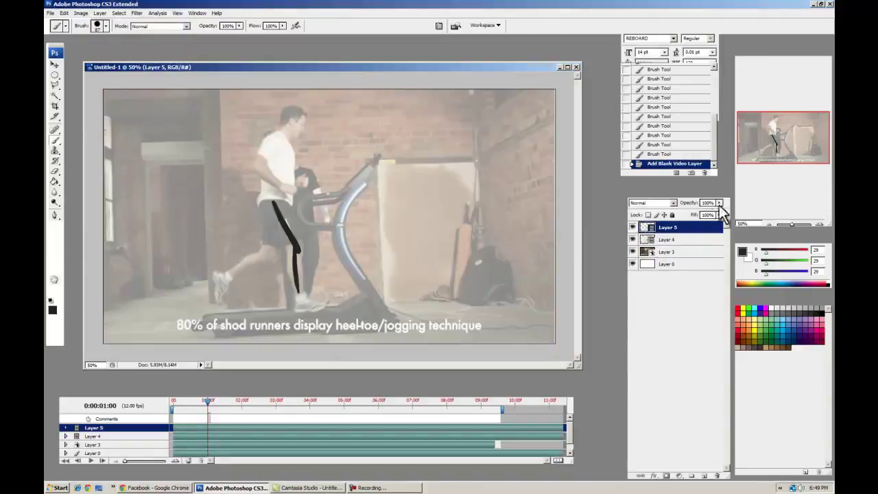
pyautogui.moveTo(719, 203); pyautogui.dragTo(705, 204)
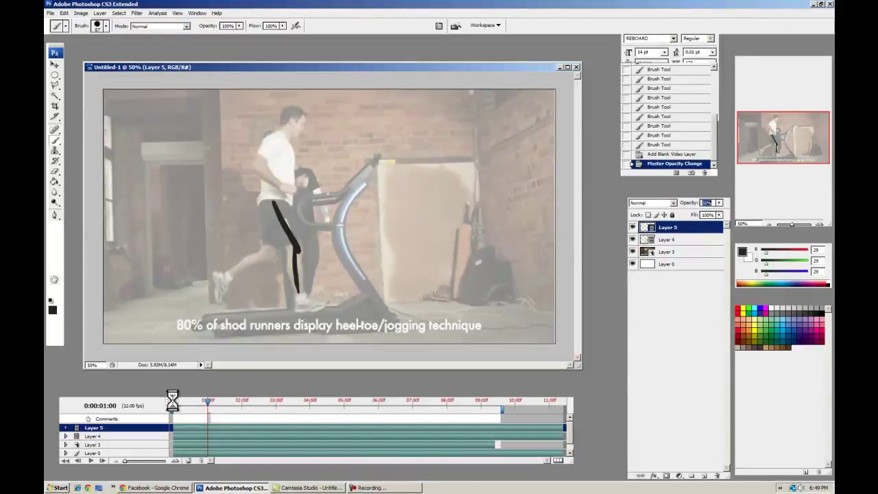
pyautogui.click(175, 402)
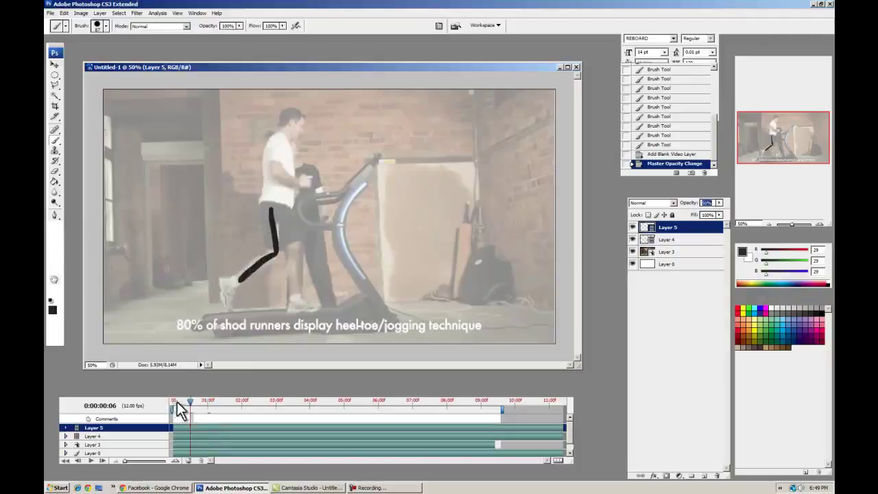
pyautogui.moveTo(274, 219)
pyautogui.mouseDown()
pyautogui.moveTo(278, 261)
pyautogui.moveTo(241, 276)
pyautogui.mouseUp()
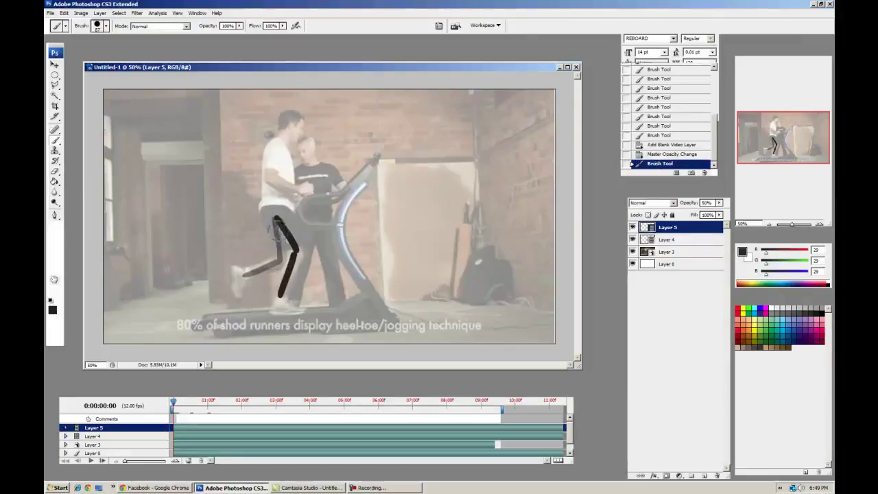
# Step: Trace the runner's second leg on Layer 5 for frames 1 through 6
pyautogui.press('pagedown')
pyautogui.click(293, 251)
pyautogui.moveTo(292, 251); pyautogui.dragTo(255, 279)
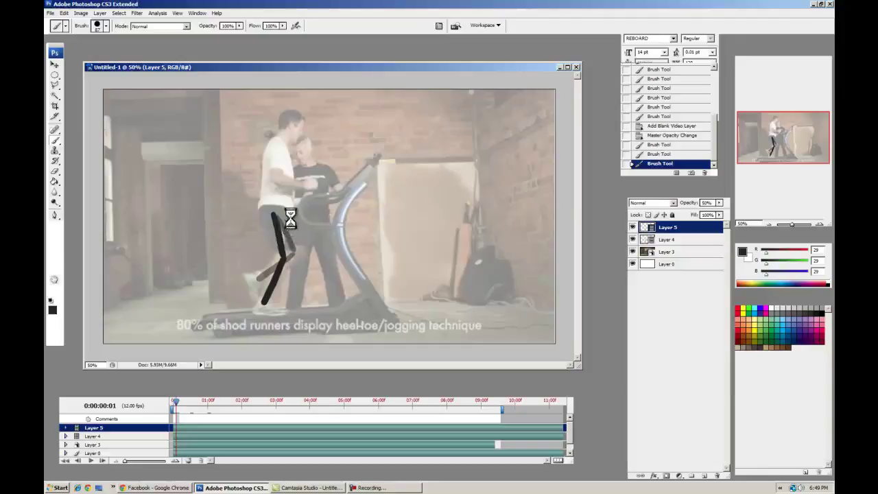
pyautogui.press('pagedown')
pyautogui.moveTo(278, 227)
pyautogui.mouseDown()
pyautogui.moveTo(300, 248)
pyautogui.moveTo(287, 259)
pyautogui.moveTo(299, 247)
pyautogui.moveTo(307, 282)
pyautogui.mouseUp()
pyautogui.press('pagedown')
pyautogui.press('pagedown')
pyautogui.moveTo(276, 208); pyautogui.dragTo(307, 283)
pyautogui.press('pagedown')
pyautogui.moveTo(276, 206); pyautogui.dragTo(307, 301)
pyautogui.press('pagedown')
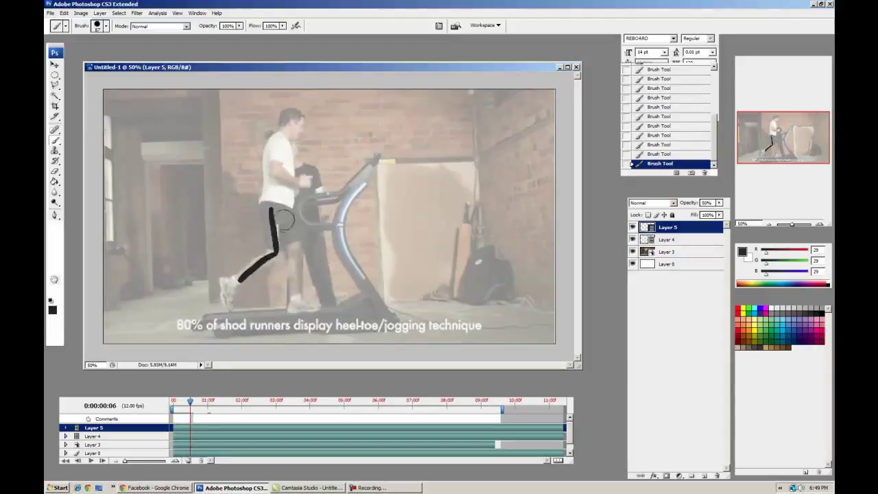
pyautogui.moveTo(276, 209)
pyautogui.mouseDown()
pyautogui.moveTo(298, 249)
pyautogui.moveTo(302, 306)
pyautogui.mouseUp()
# Step: Trace the leg on frames 7 through 12 and cut the work area down to the drawn frames
pyautogui.press('pagedown')
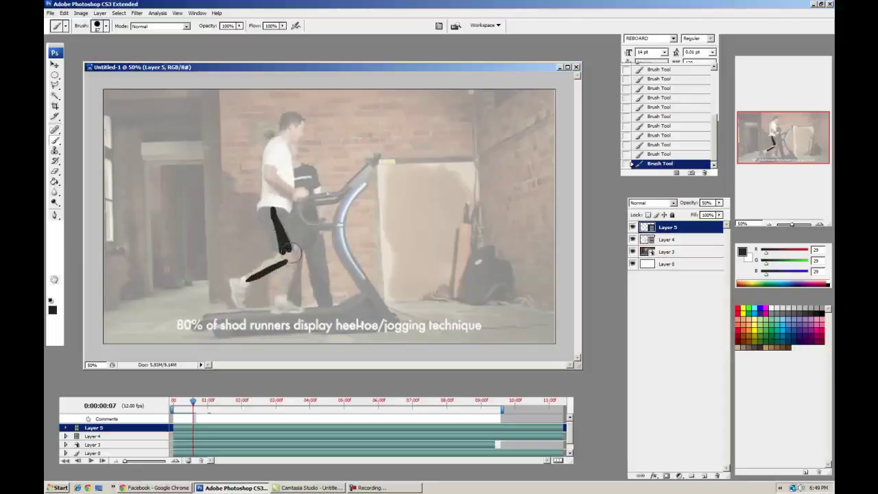
pyautogui.moveTo(293, 254); pyautogui.dragTo(299, 295)
pyautogui.press('pagedown')
pyautogui.moveTo(275, 204)
pyautogui.mouseDown()
pyautogui.moveTo(289, 230)
pyautogui.moveTo(278, 259)
pyautogui.mouseUp()
pyautogui.press('pagedown')
pyautogui.moveTo(259, 216)
pyautogui.mouseDown()
pyautogui.moveTo(277, 267)
pyautogui.moveTo(250, 297)
pyautogui.mouseUp()
pyautogui.press('pagedown')
pyautogui.moveTo(269, 210)
pyautogui.mouseDown()
pyautogui.moveTo(263, 249)
pyautogui.moveTo(247, 284)
pyautogui.mouseUp()
pyautogui.press('pagedown')
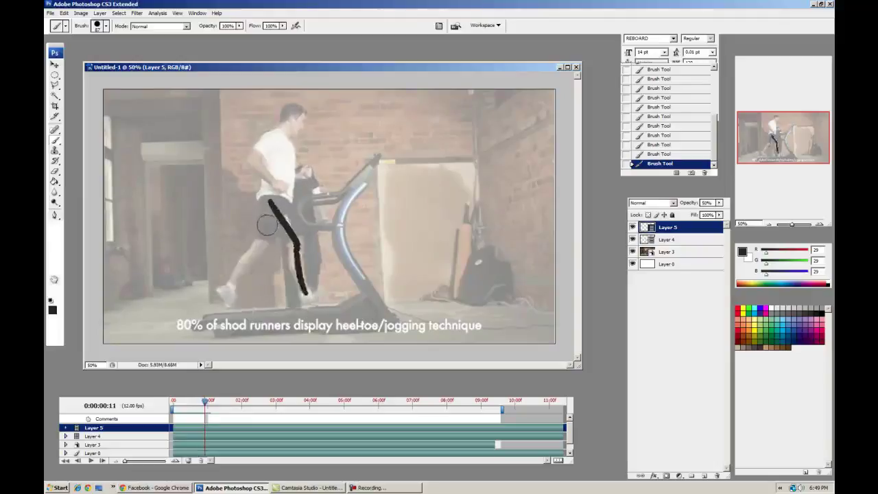
pyautogui.moveTo(268, 208)
pyautogui.mouseDown()
pyautogui.moveTo(261, 248)
pyautogui.moveTo(248, 284)
pyautogui.mouseUp()
pyautogui.press('pagedown')
pyautogui.moveTo(273, 206)
pyautogui.mouseDown()
pyautogui.moveTo(268, 256)
pyautogui.moveTo(237, 278)
pyautogui.mouseUp()
pyautogui.press('pagedown')
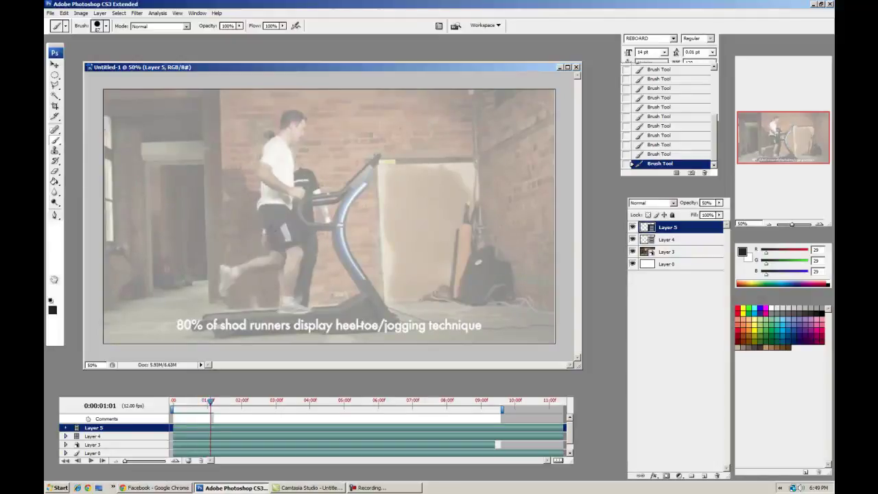
pyautogui.moveTo(502, 409); pyautogui.dragTo(209, 409)
# Step: Hide the runner footage layer, trim the work-area end to the traced frames, and play back the animation
pyautogui.press('space')
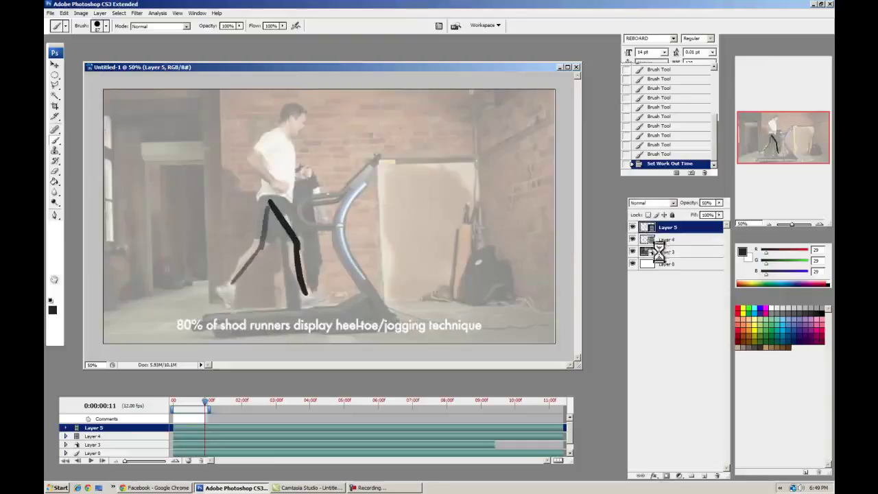
pyautogui.click(632, 251)
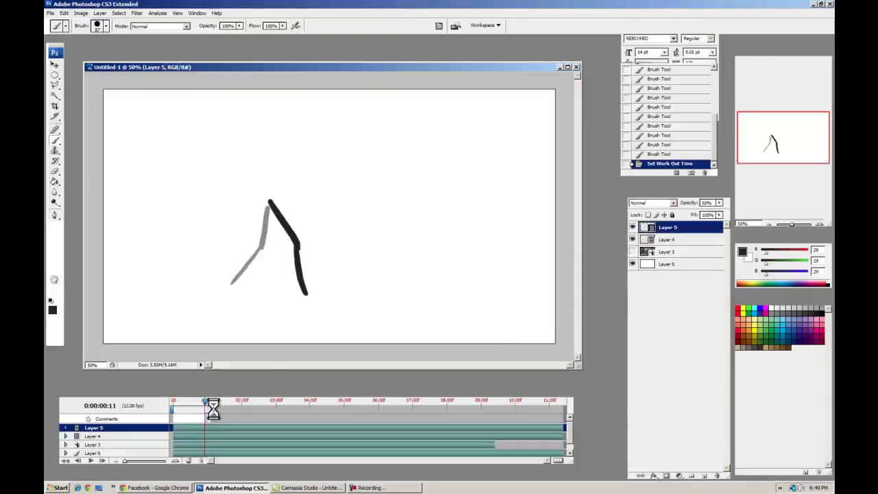
pyautogui.moveTo(214, 408); pyautogui.dragTo(211, 409)
pyautogui.press('space')
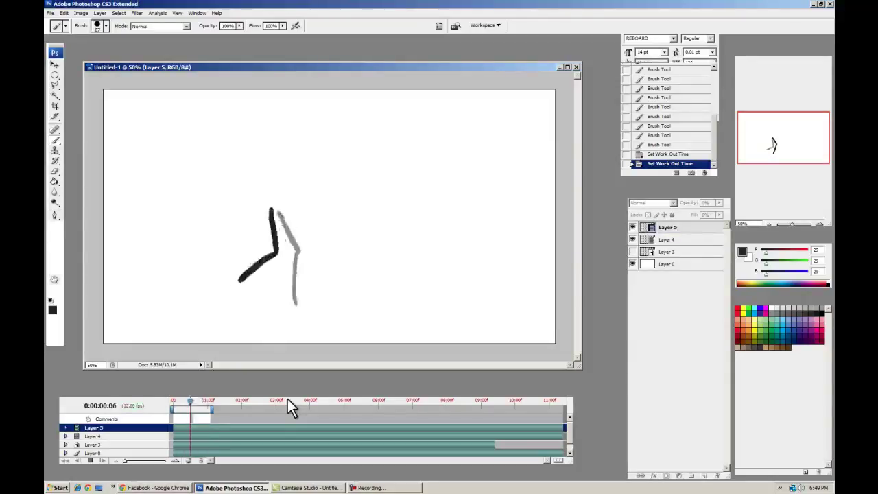
pyautogui.press('space')
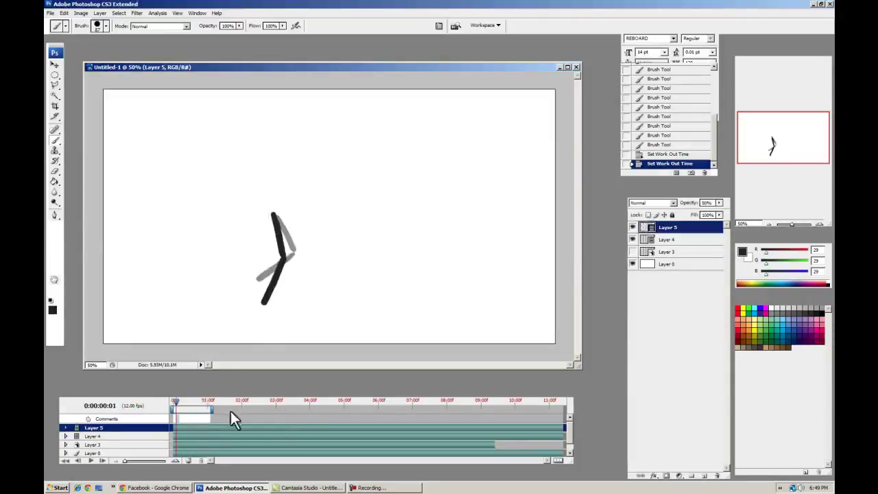
pyautogui.moveTo(215, 410); pyautogui.dragTo(209, 410)
pyautogui.click(208, 401)
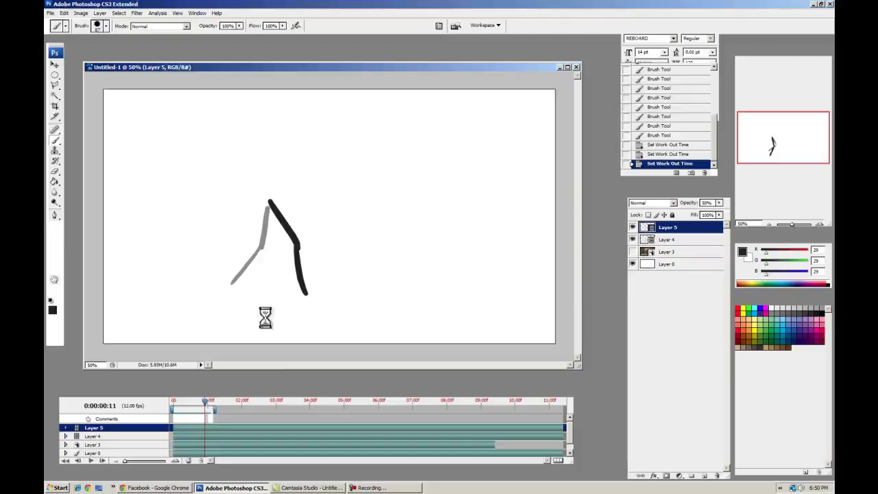
pyautogui.press('space')
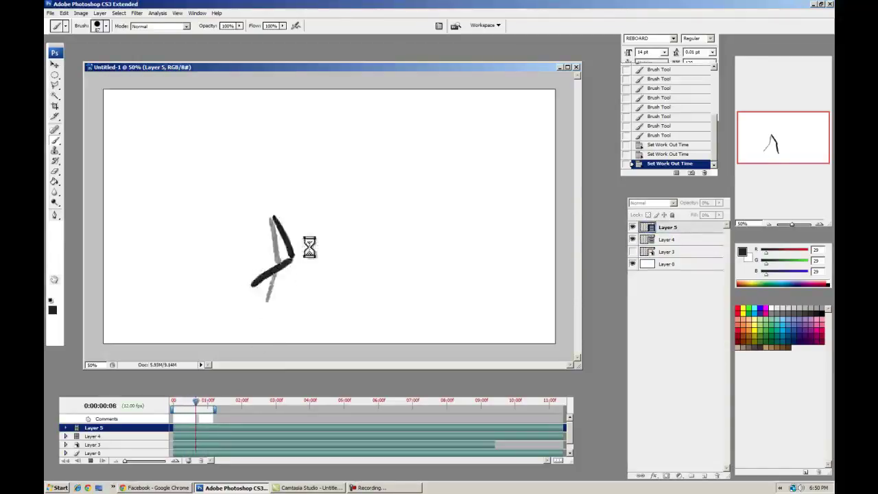
pyautogui.press('space')
# Step: Hide the white background and render frames 0–13 as a PNG image sequence, alpha None, into 'walks'
pyautogui.click(631, 265)
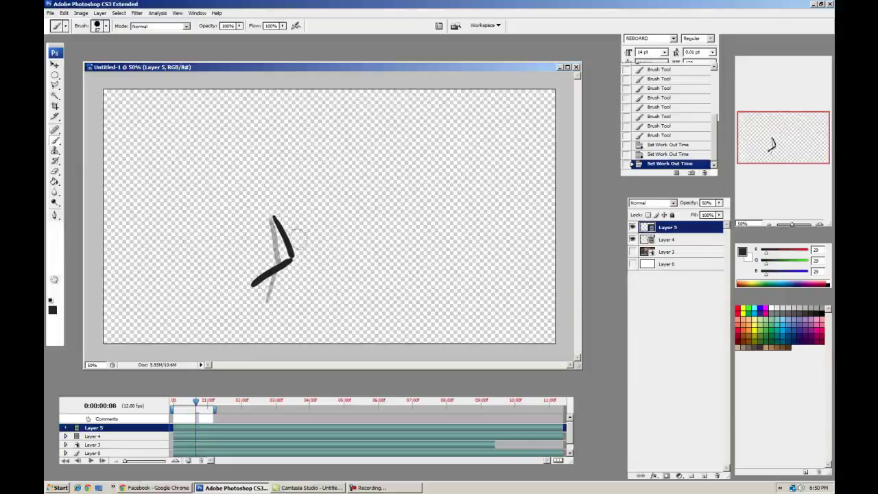
pyautogui.press('v')
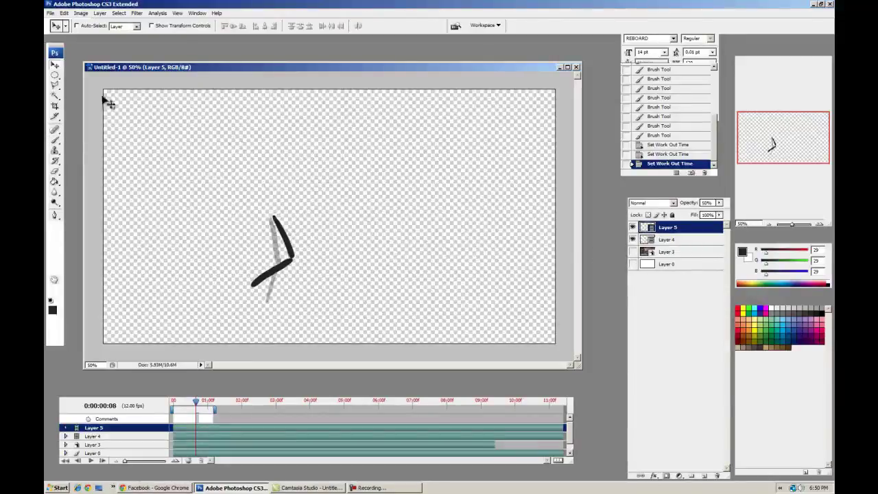
pyautogui.click(52, 13)
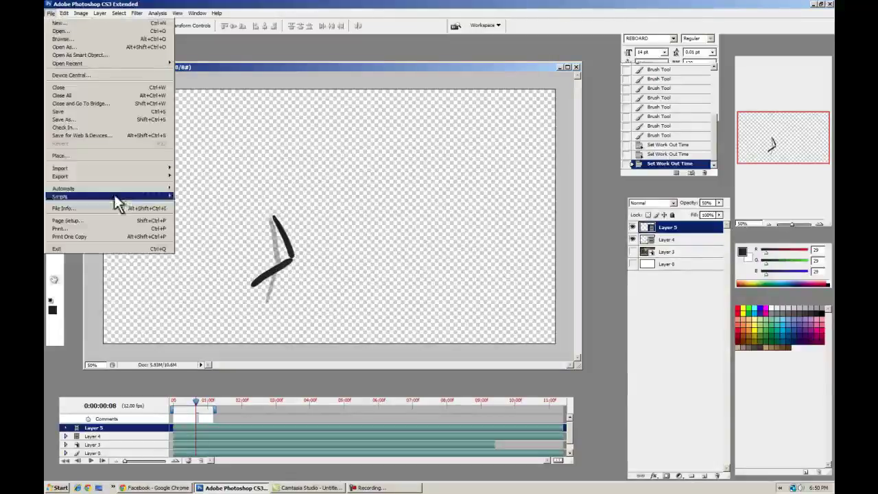
pyautogui.moveTo(118, 172)
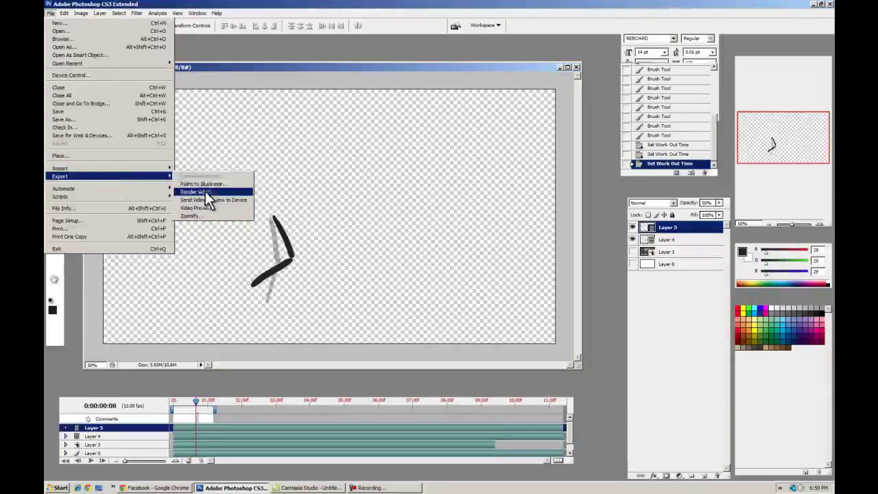
pyautogui.click(206, 191)
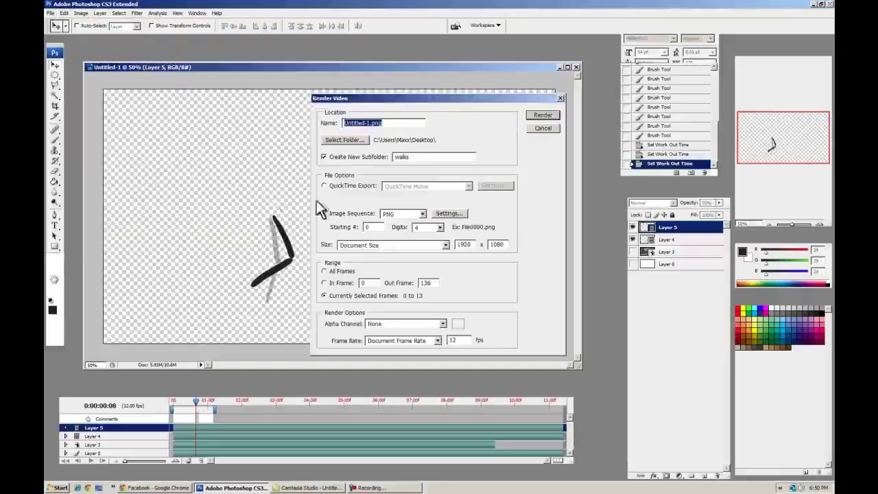
pyautogui.moveTo(439, 103); pyautogui.dragTo(430, 99)
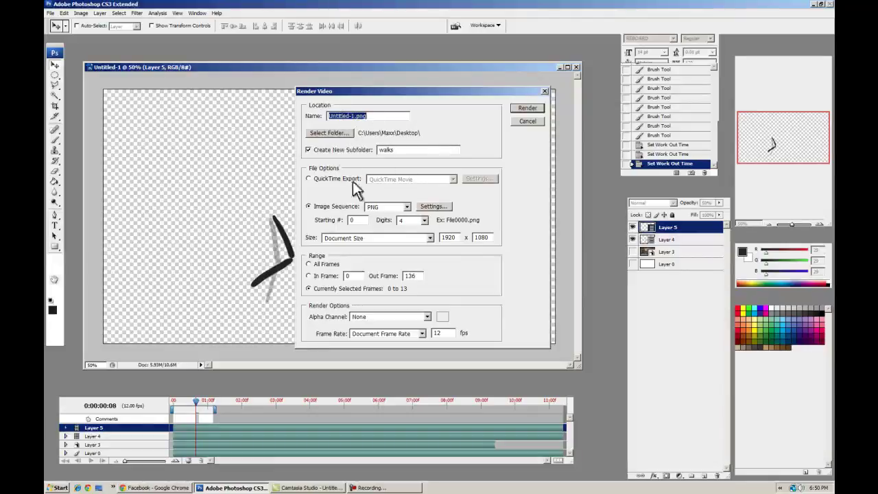
pyautogui.click(322, 207)
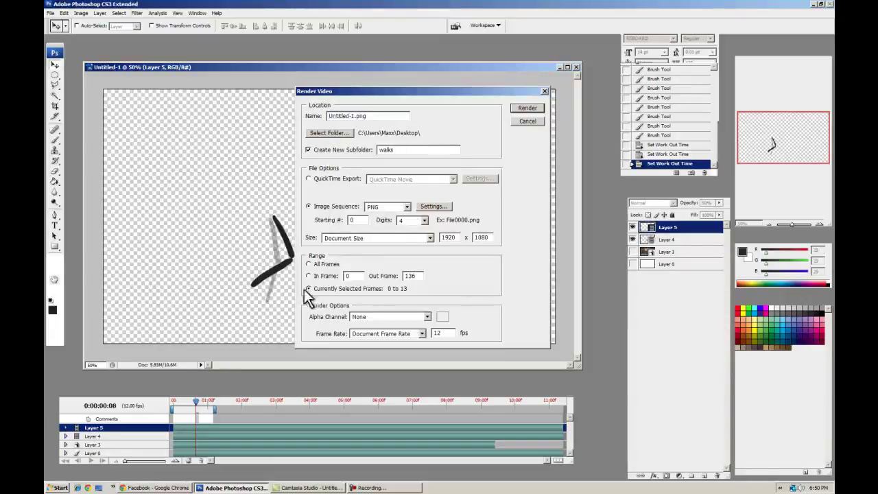
pyautogui.click(381, 318)
pyautogui.click(359, 318)
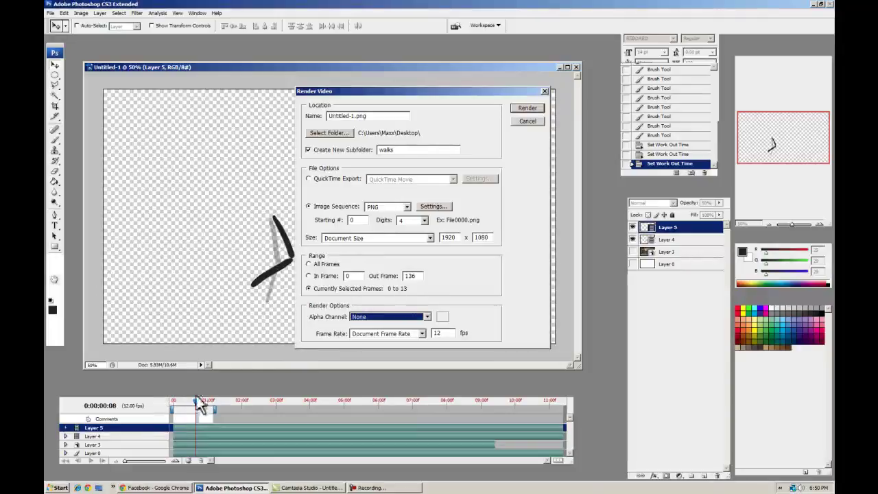
pyautogui.click(528, 108)
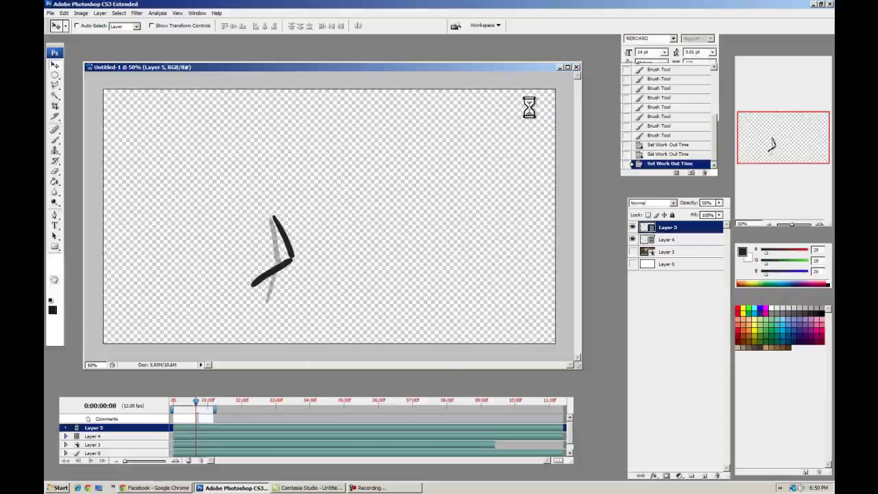